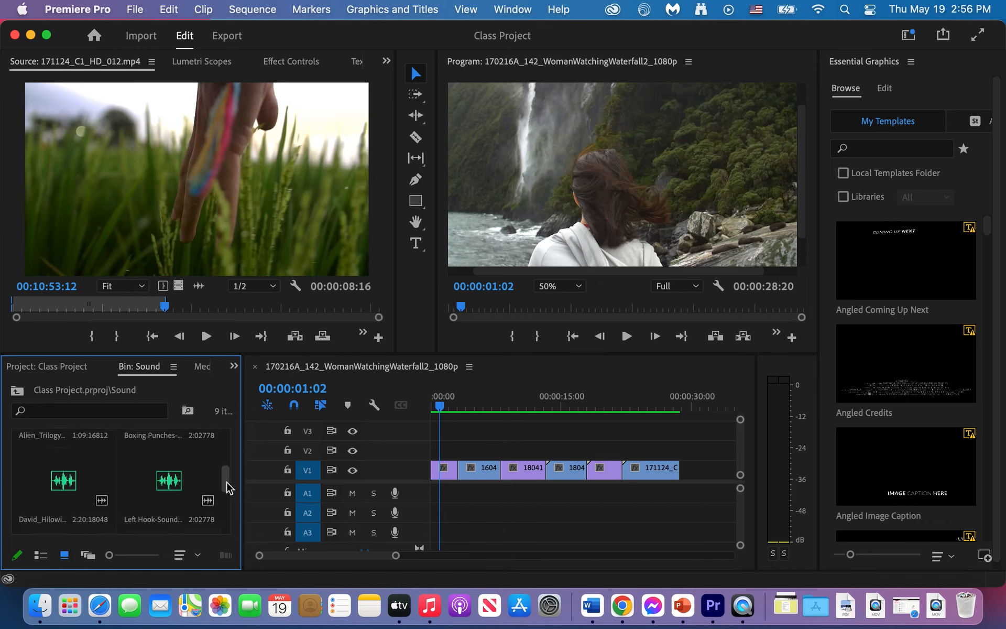
Step: Load the Moment of Truth piano version from the Sound bin into the Source monitor and audition its opening
double_click(66, 496)
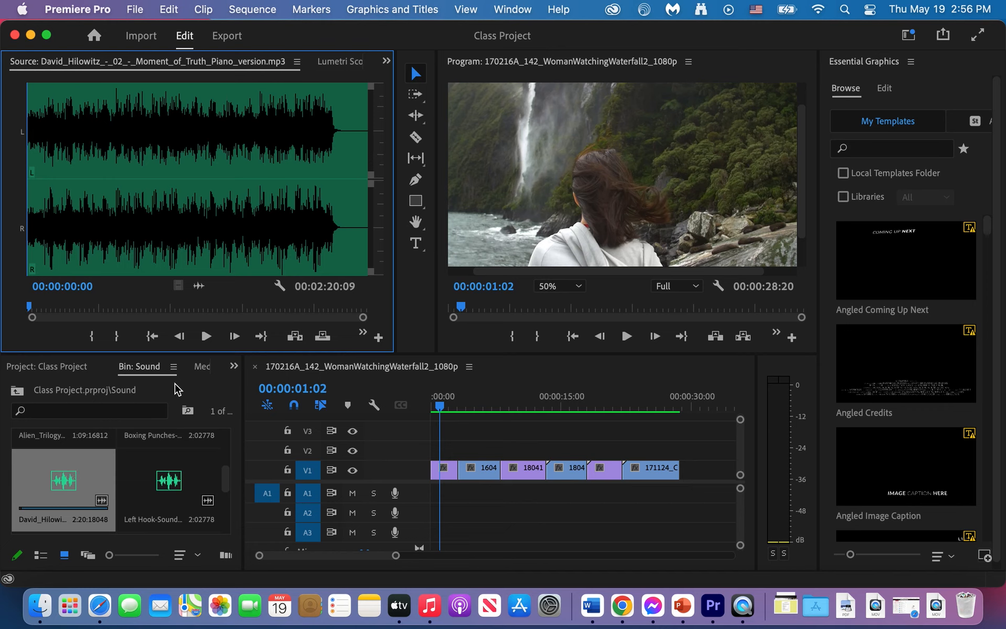
click(204, 340)
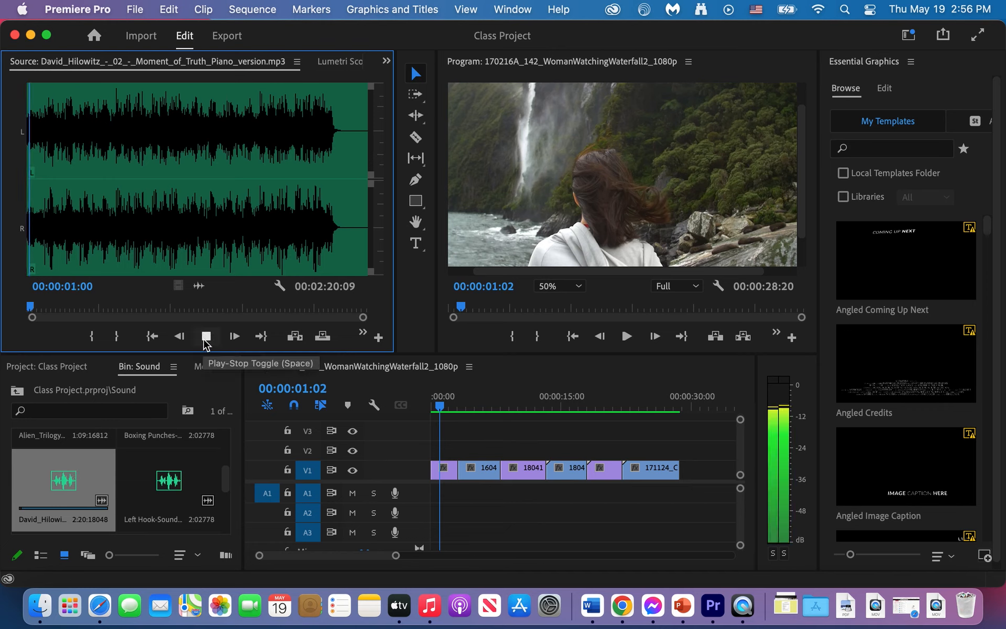
click(204, 339)
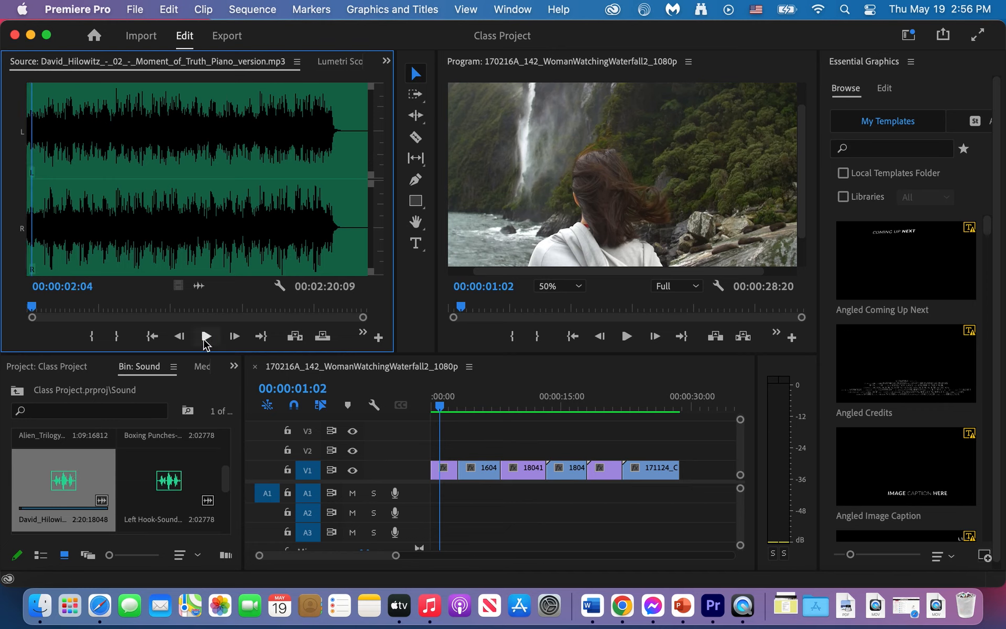
Step: Mark the piano track from 00:00:00:16 to 00:00:09:13 and place it on A1, fitted beneath the opening waterfall clip
drag(32, 227, 27, 229)
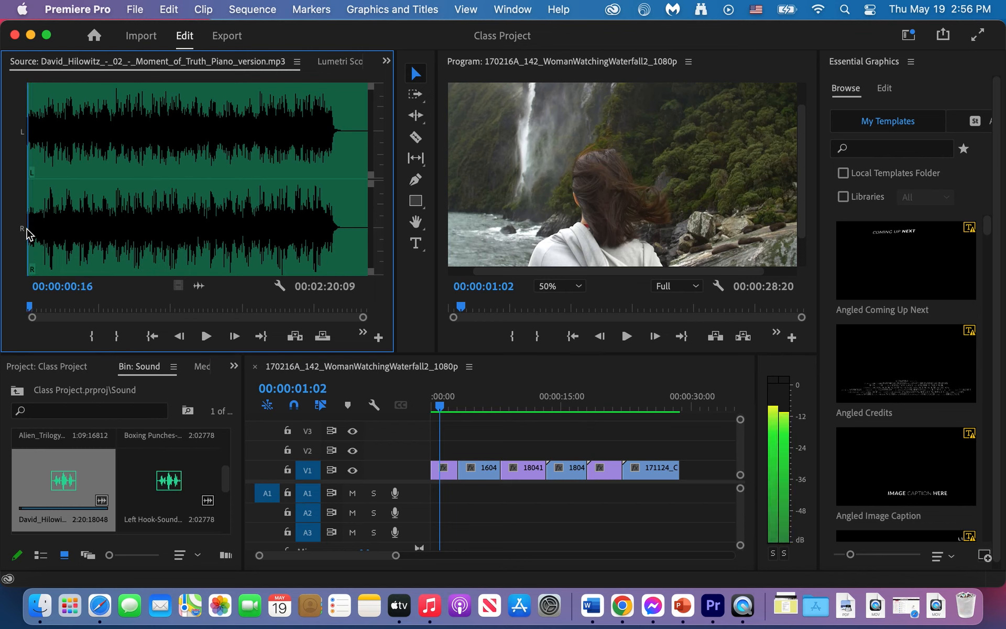
click(419, 415)
key(Home)
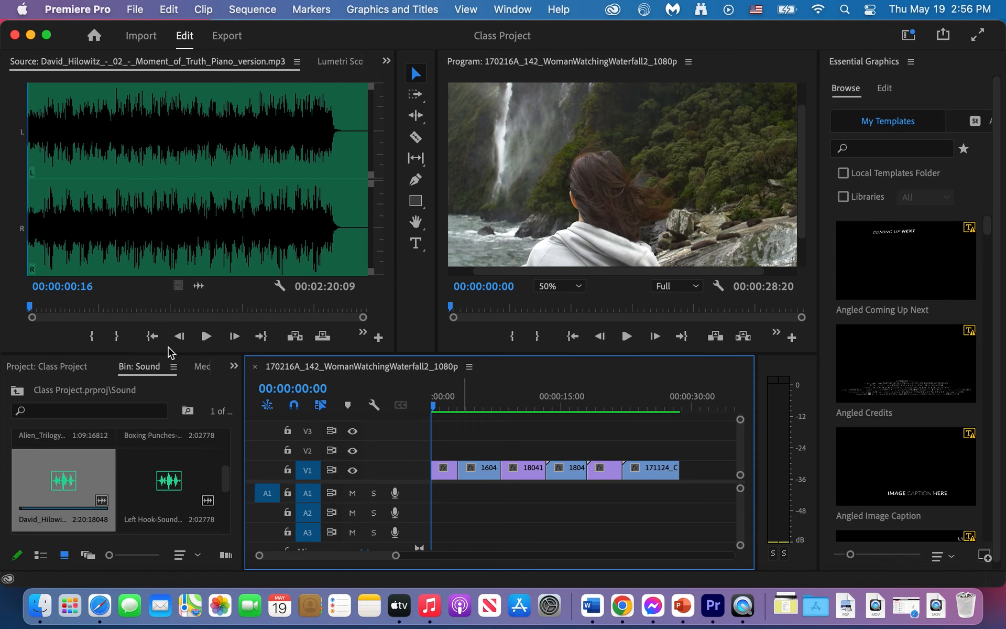
click(92, 340)
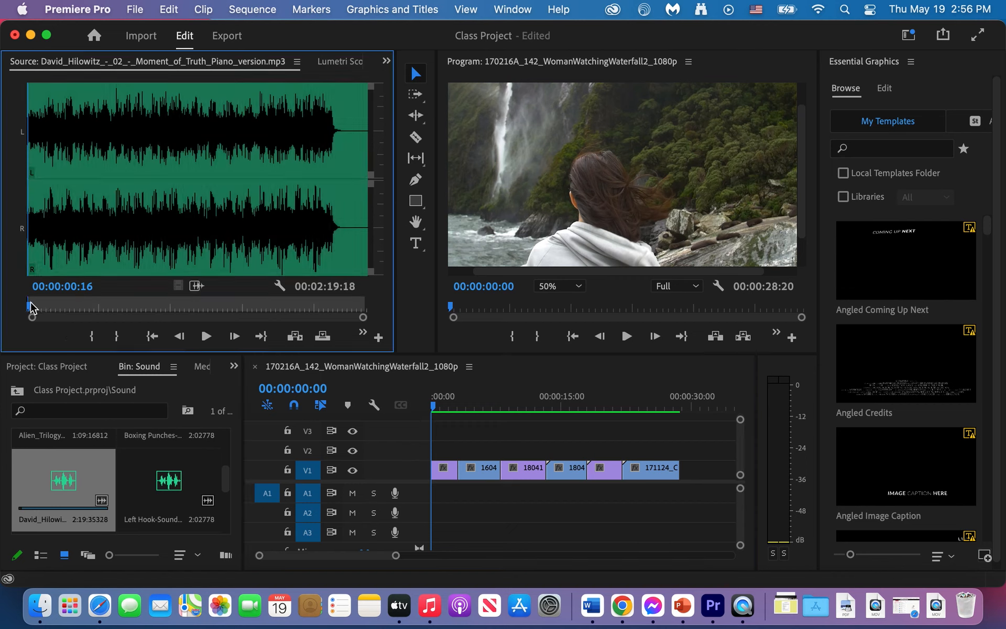
drag(41, 309, 51, 308)
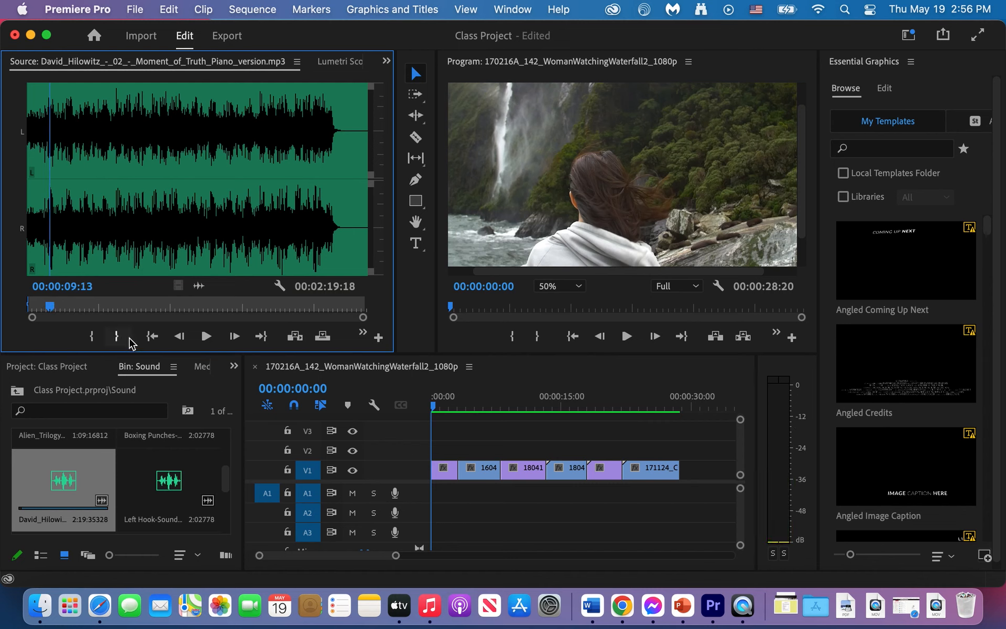
click(116, 338)
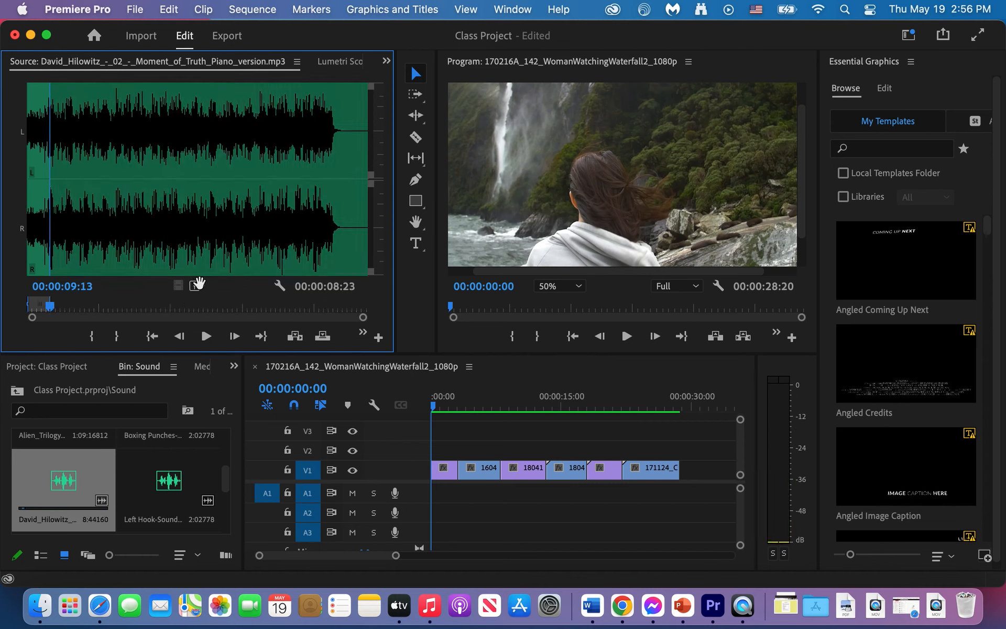
drag(444, 445, 457, 493)
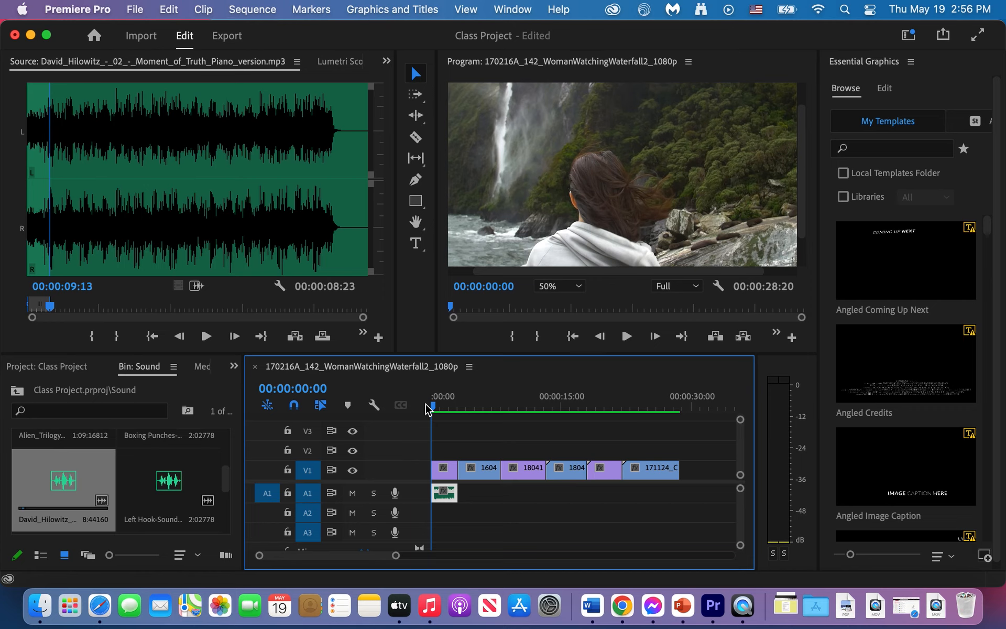
key(space)
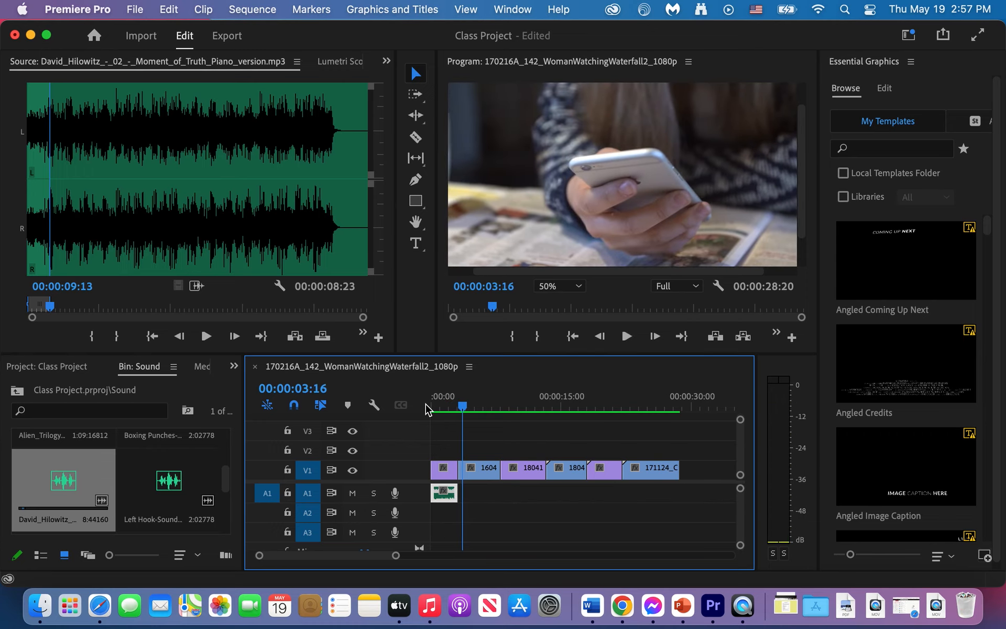
Step: Reopen the Sound bin from the Class Project root and widen the bin area
drag(224, 476, 229, 440)
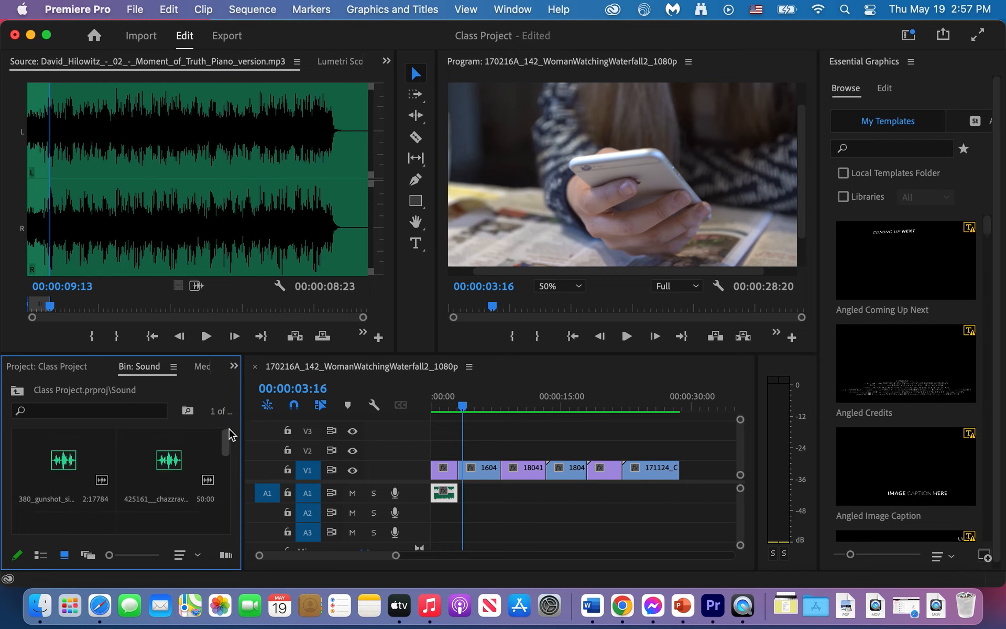
click(233, 367)
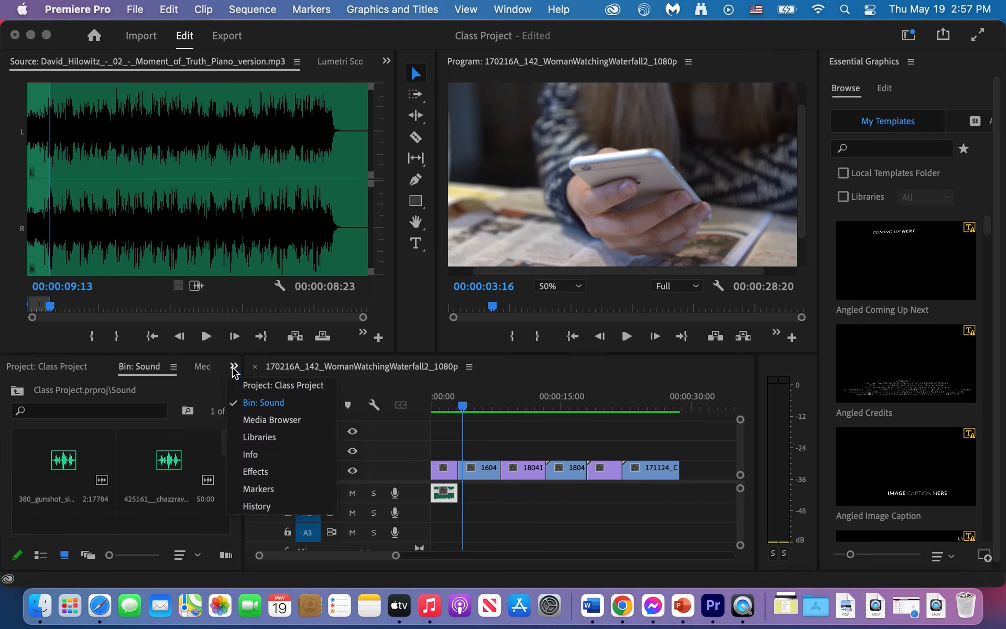
click(262, 388)
mouse_move(226, 516)
mouse_down()
mouse_move(228, 422)
mouse_move(225, 518)
mouse_up()
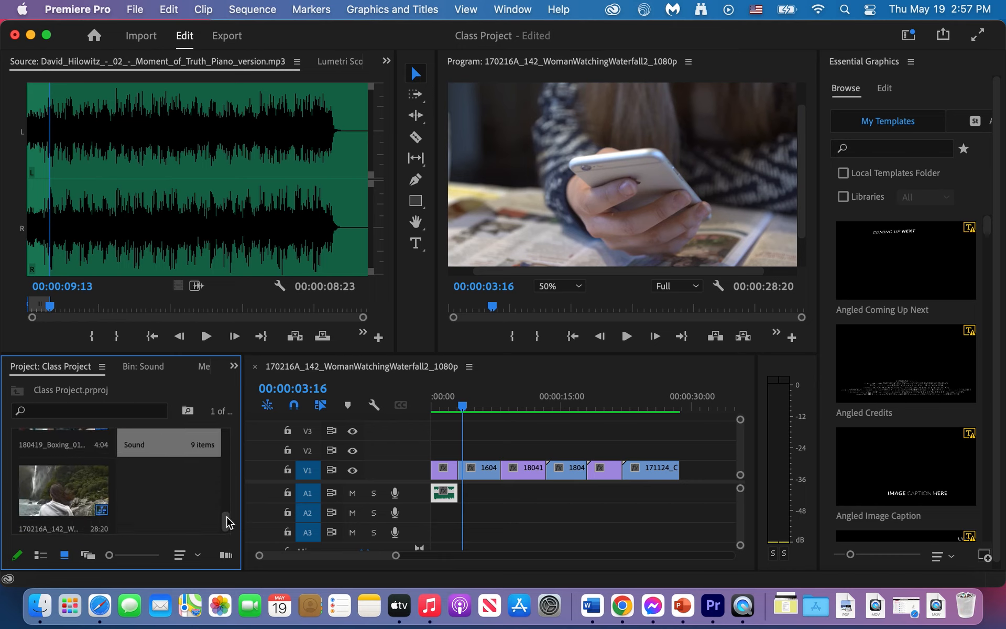
double_click(167, 457)
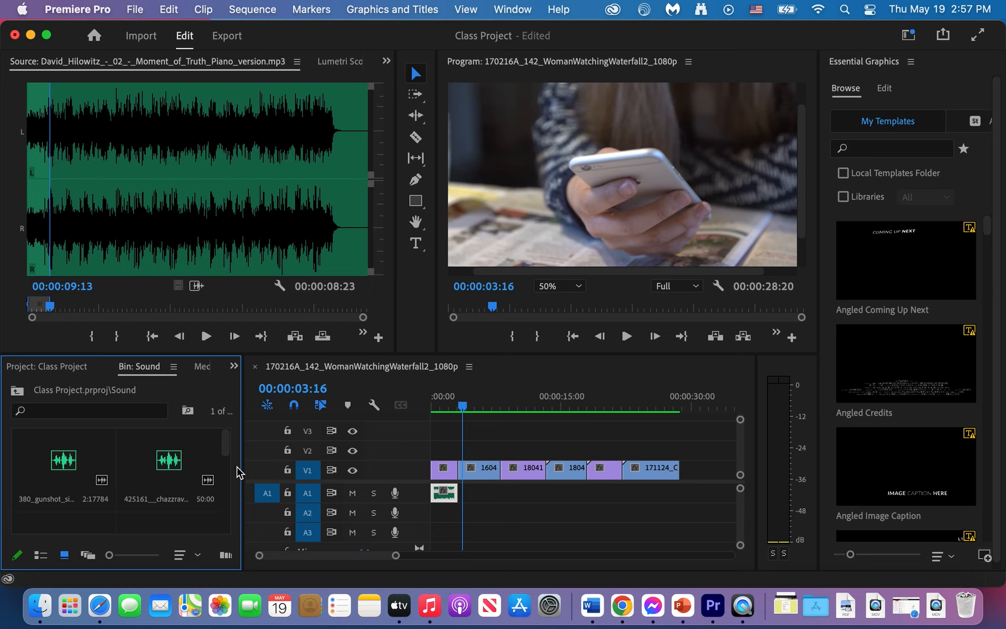
drag(244, 472, 268, 427)
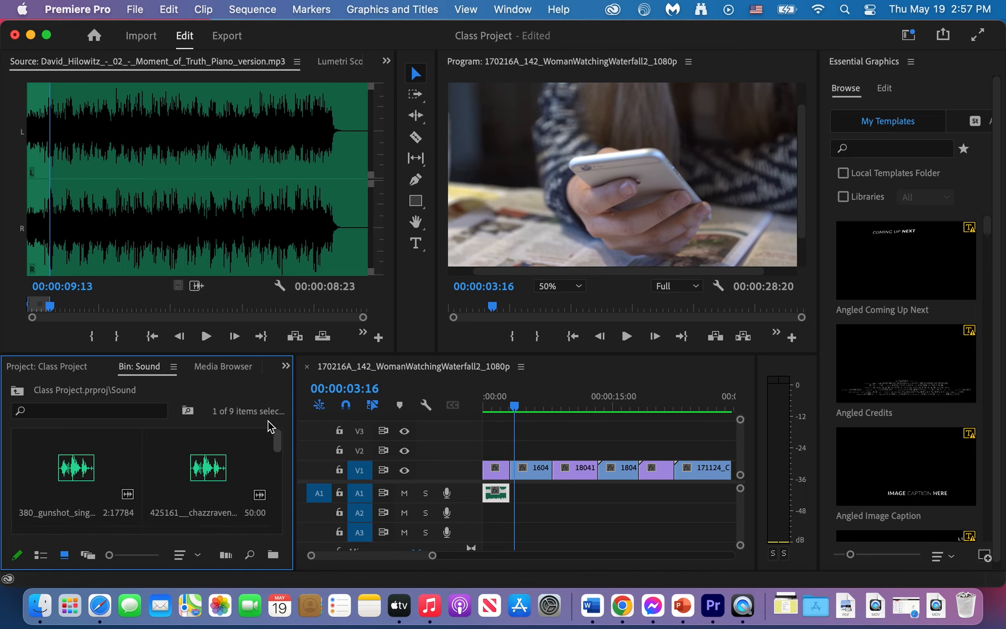
Step: Load the smartphone texting and vibrate sound into the Source monitor and preview it
double_click(218, 472)
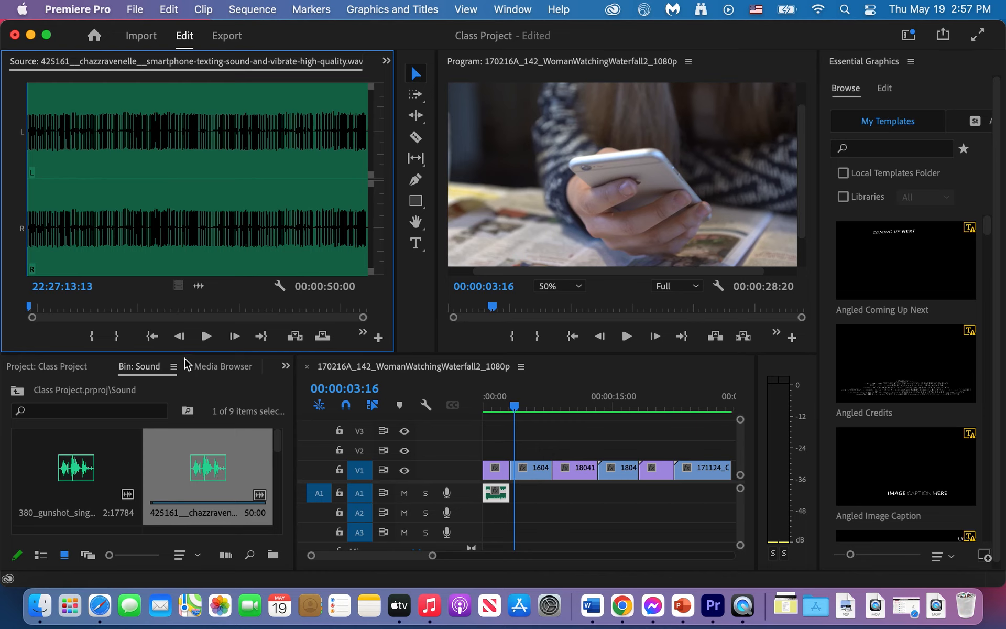
click(206, 336)
click(206, 338)
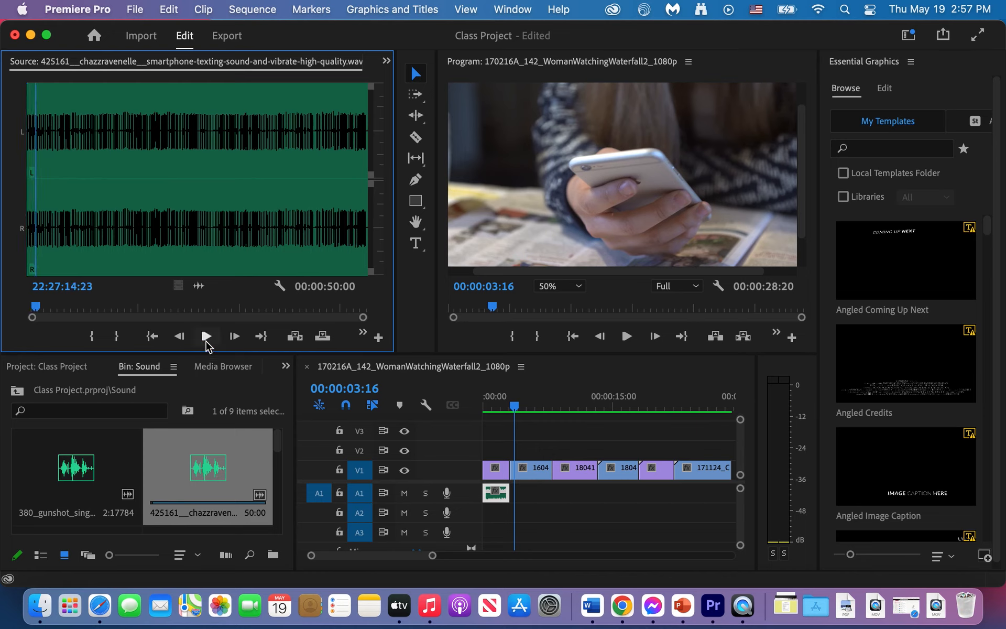
Step: Mark the texting sound's In point at 22:27:13:23 and its Out point at 22:27:17:12
drag(37, 233, 11, 231)
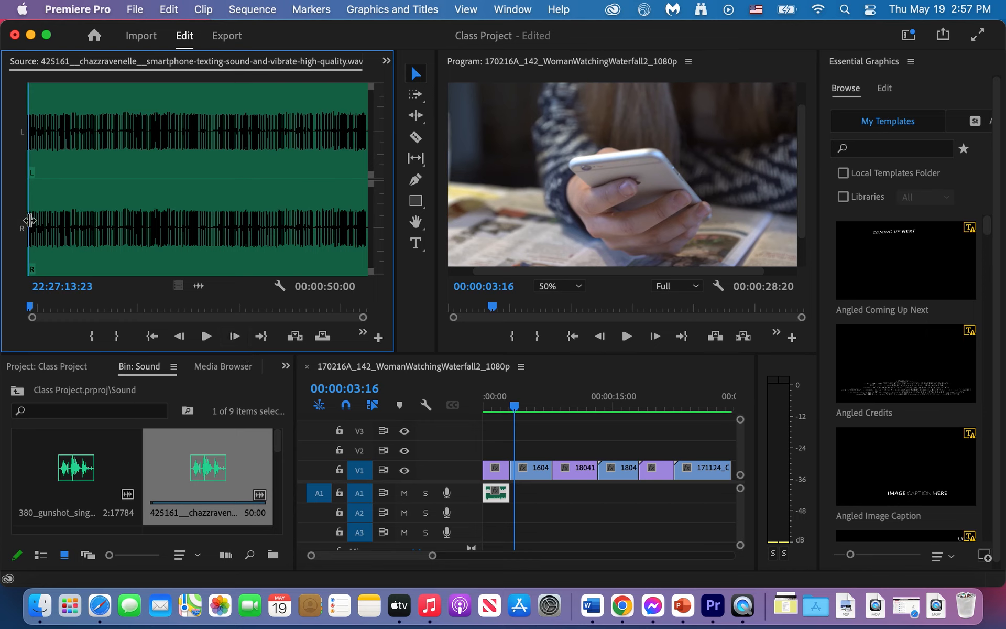
click(94, 336)
drag(32, 307, 53, 307)
click(124, 341)
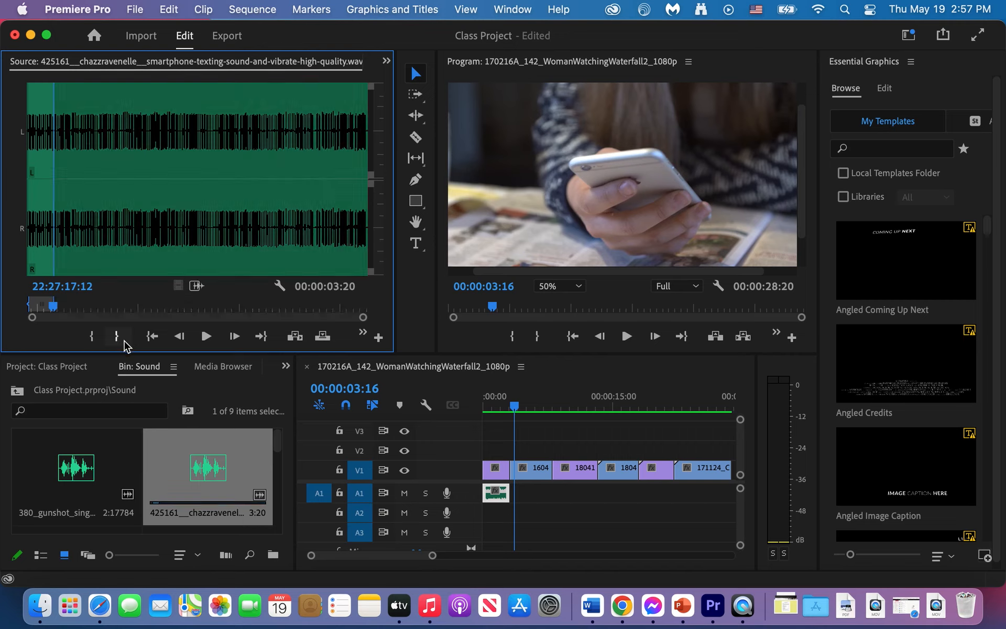
Step: Place the marked texting sound on A2 and fit it to the start and end of the 160416_30_Smartphone2.mov clip
drag(197, 285, 519, 513)
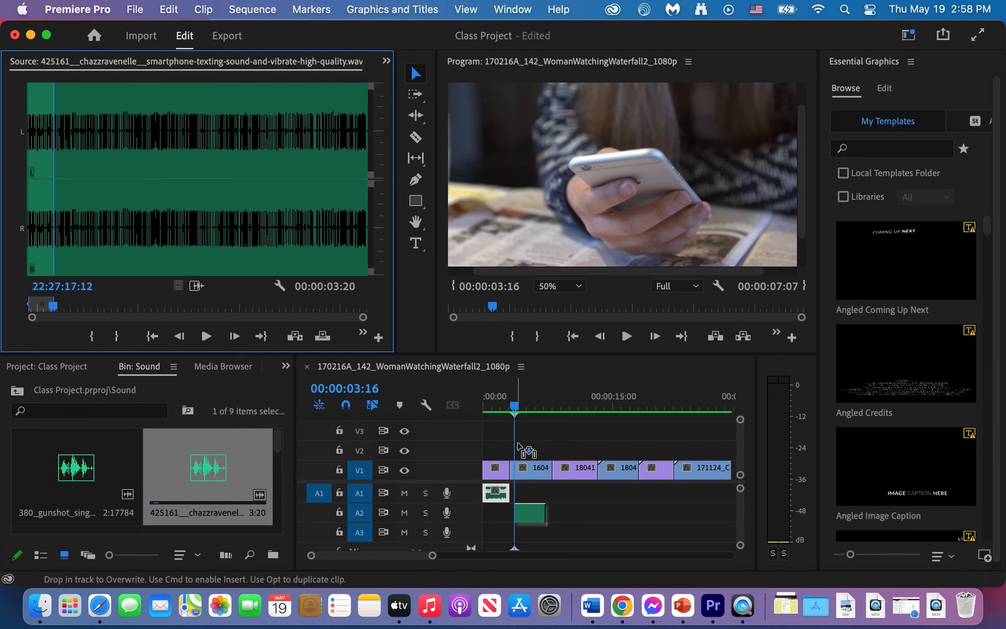
click(513, 411)
drag(513, 408, 509, 408)
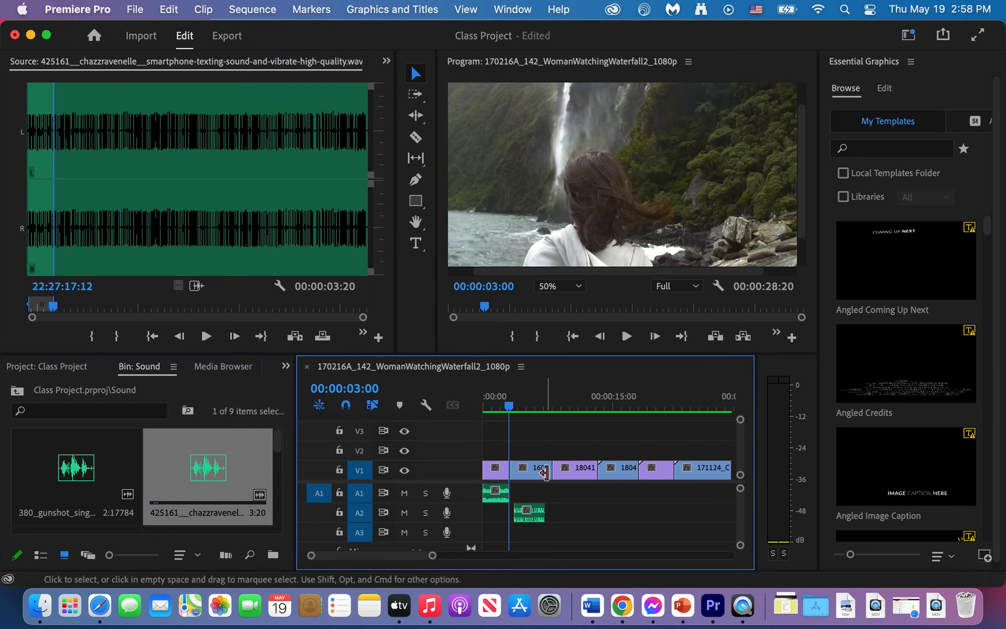
scroll(545, 471, up, 5)
scroll(546, 471, up, 3)
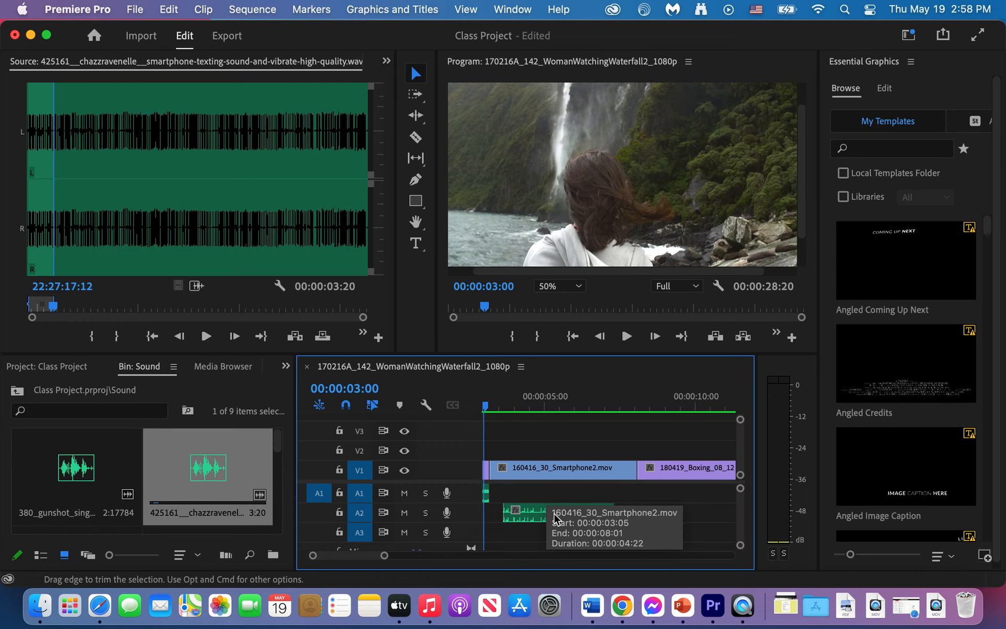
drag(544, 514, 632, 509)
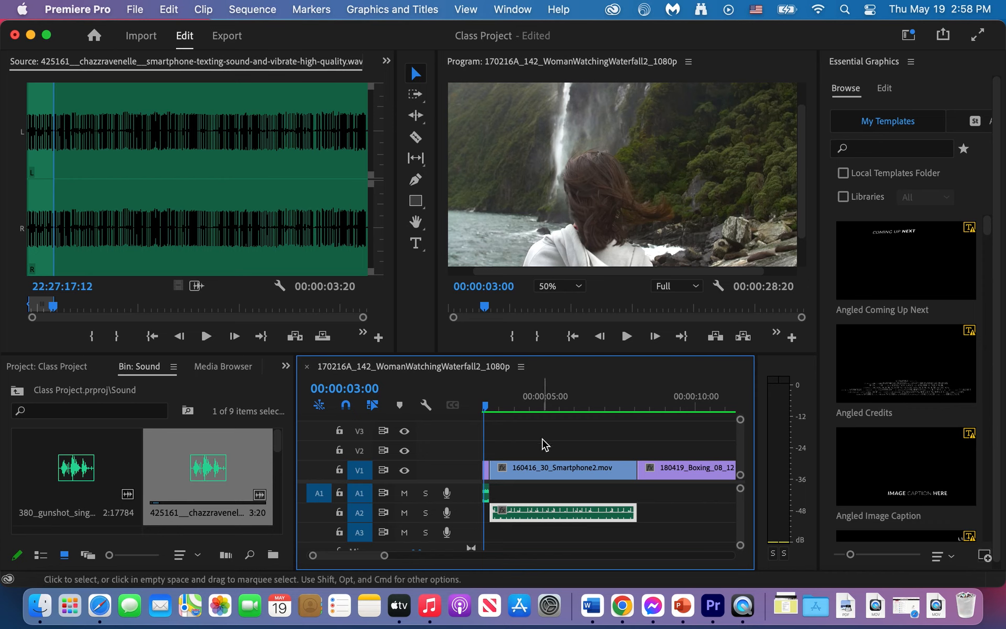
Step: Play the sequence across the cut from the waterfall clip to the smartphone clip to check the texting sound's sync
scroll(543, 445, up, 3)
drag(575, 414, 557, 415)
key(space)
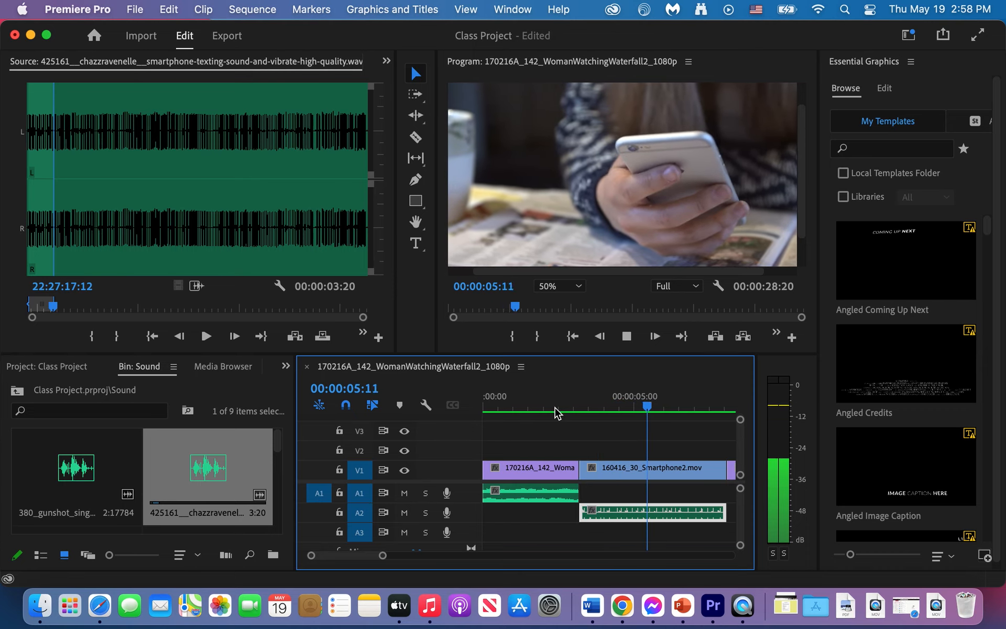
click(555, 412)
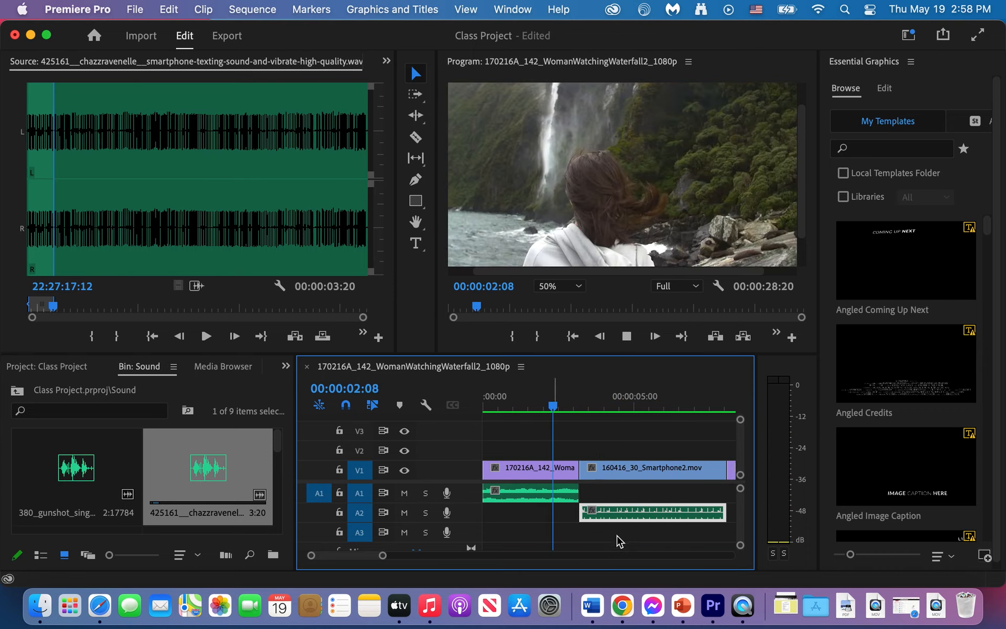
key(space)
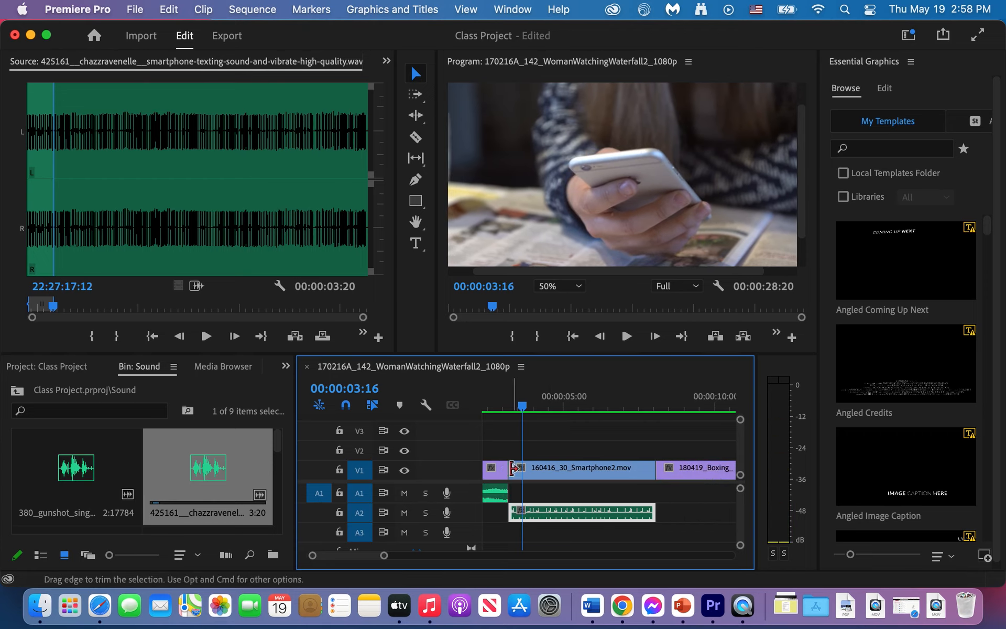
Step: Trim the start of 160416_30_Smartphone2.mov, extend its end to meet the boxing clip, and play back the result
drag(514, 468, 546, 475)
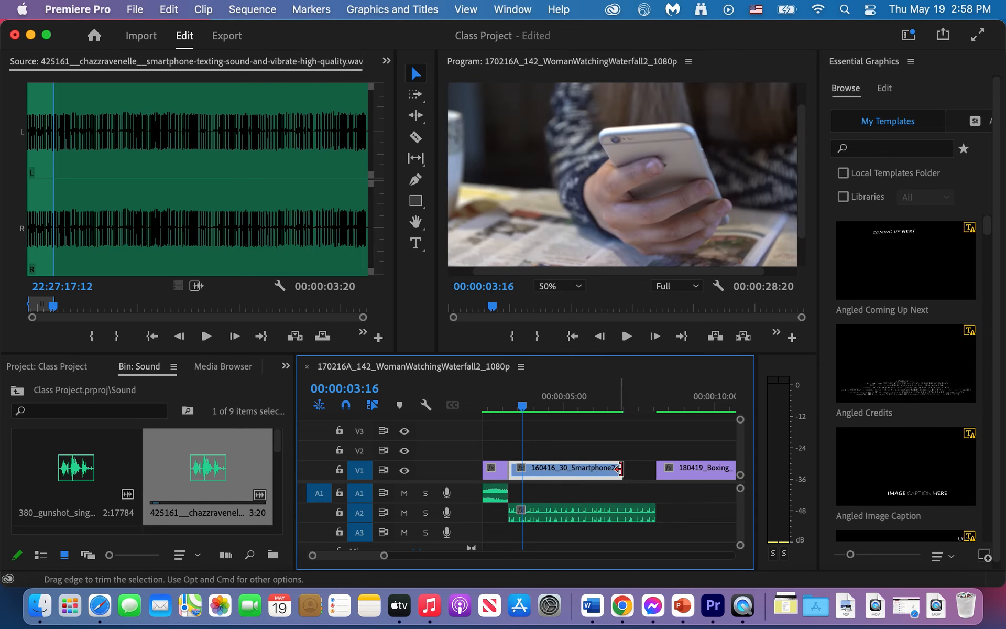
drag(621, 469, 655, 468)
click(507, 411)
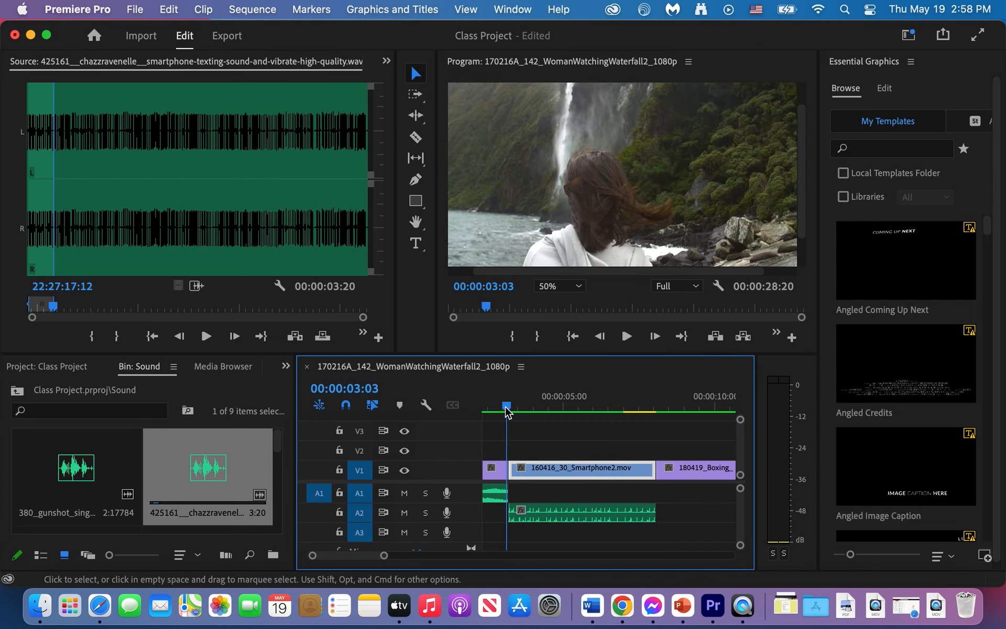
key(space)
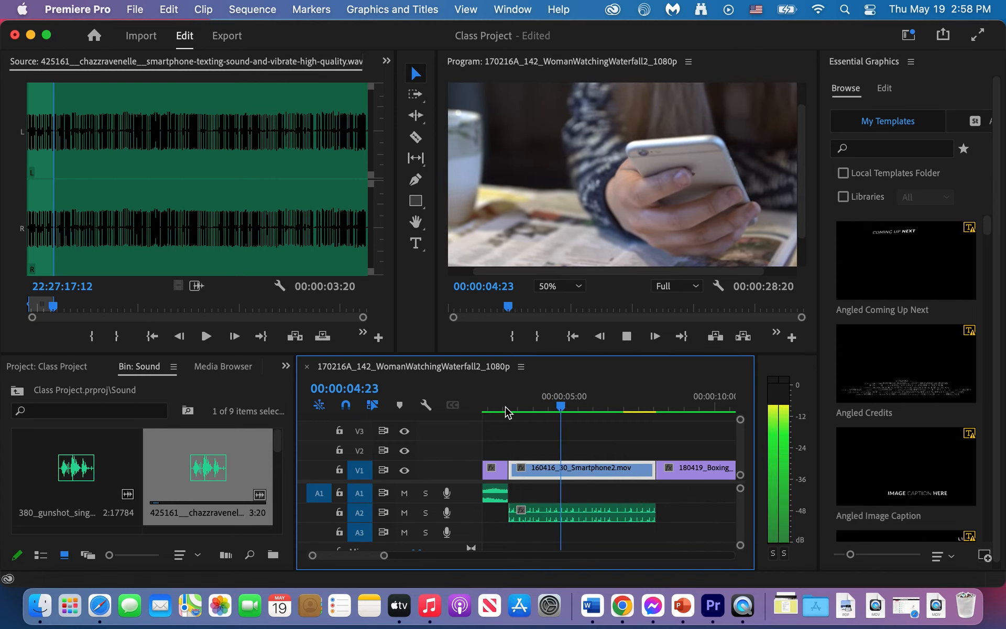
key(space)
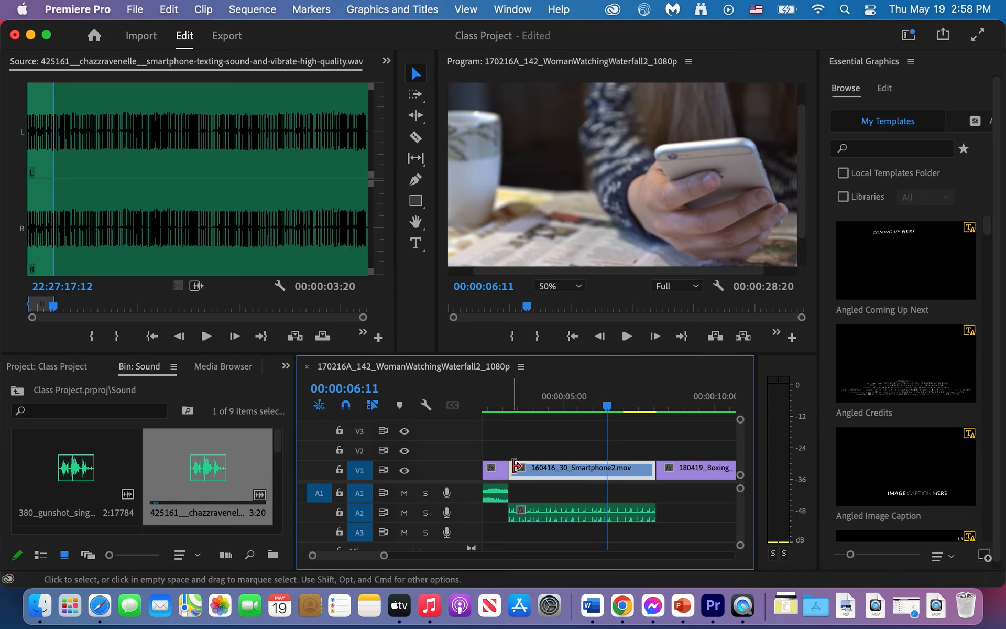
Step: Trim more from the smartphone clip's start, close the gap before the boxing clip, and review playback into the boxing shot
drag(510, 468, 536, 478)
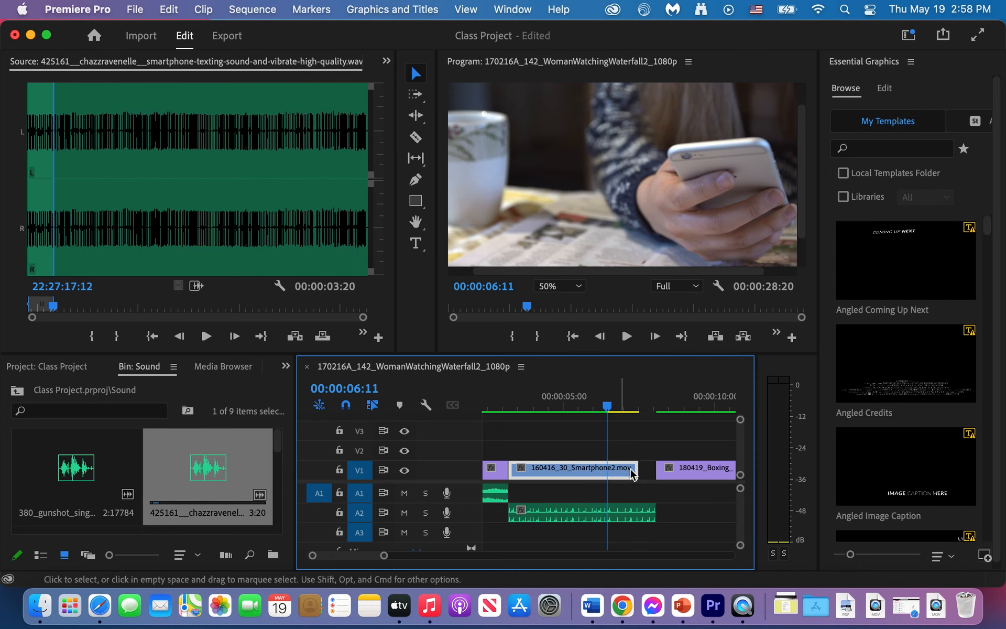
drag(634, 468, 654, 468)
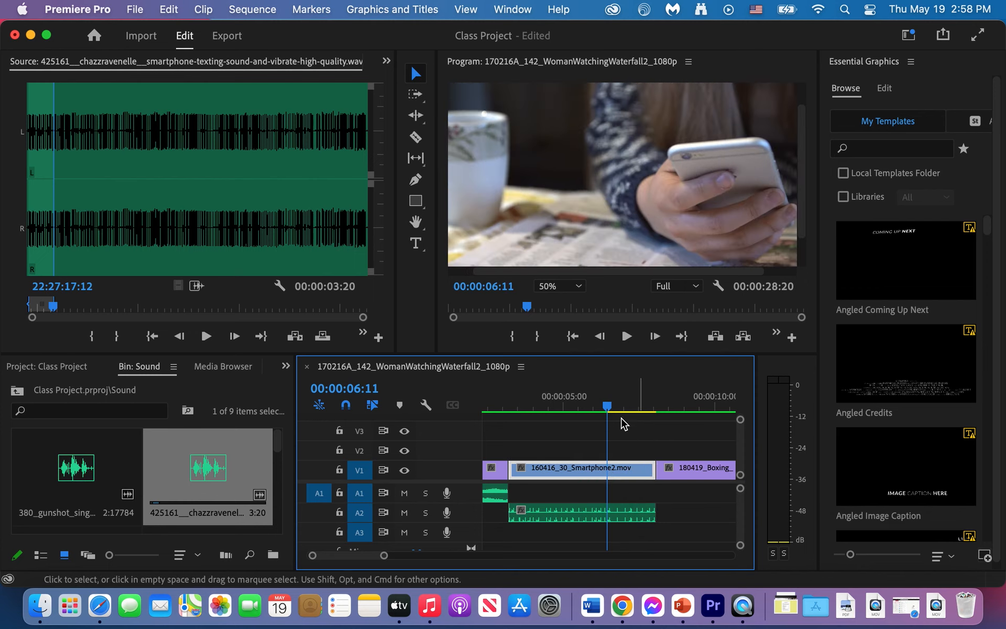
drag(607, 408, 504, 409)
key(space)
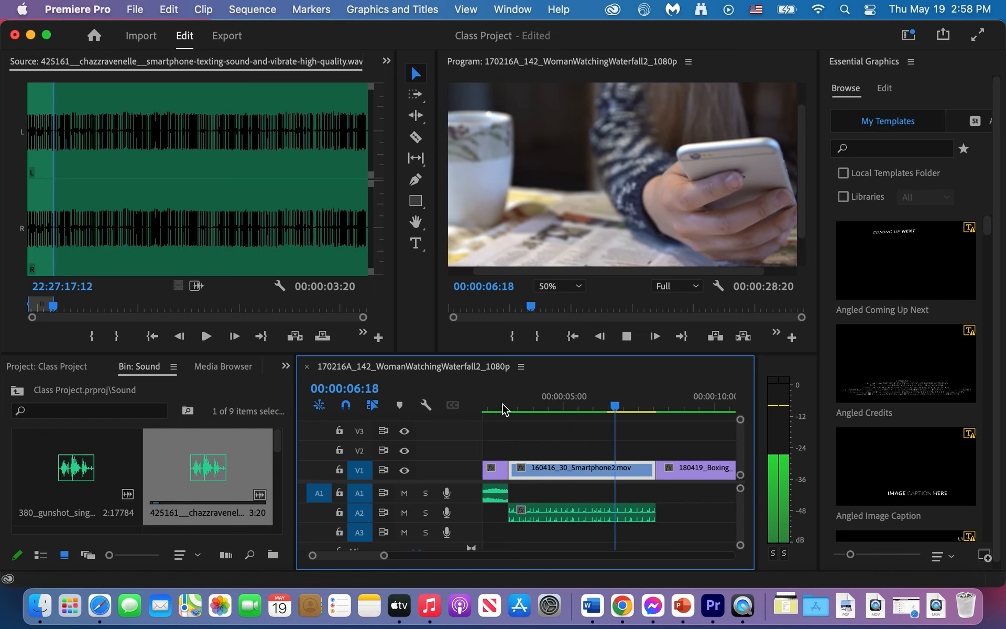
key(space)
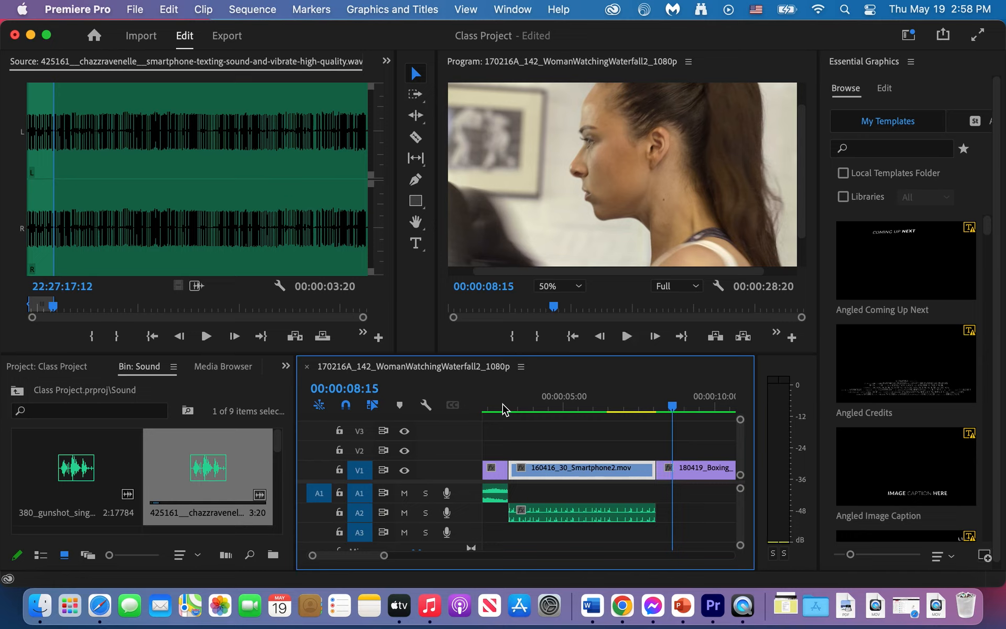
key(space)
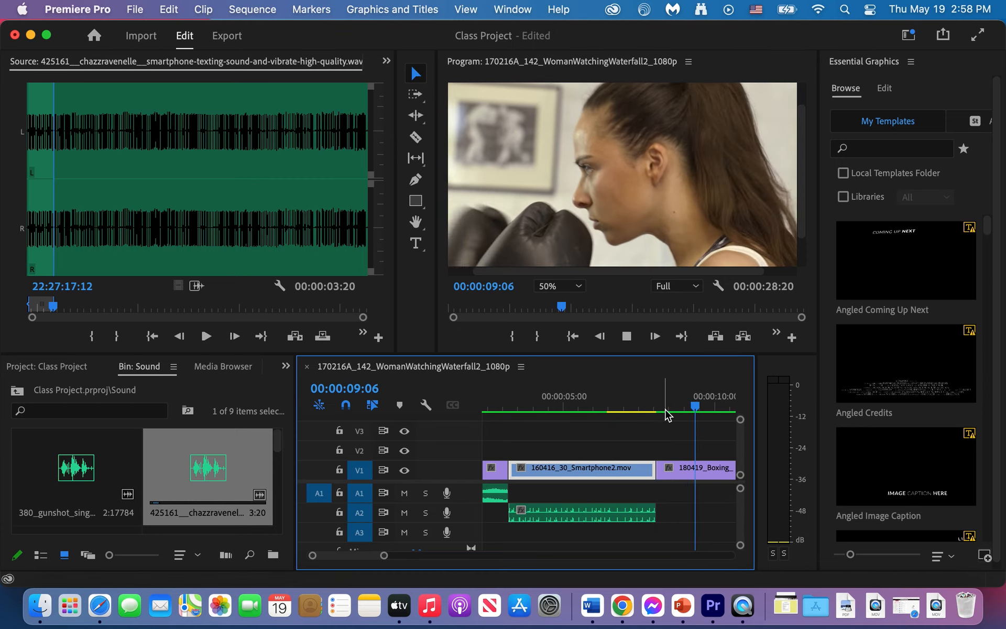
Step: Load Alien_Trilogy_-_13_-_Cyberbully.mp3 from the Sound bin into the Source Monitor and preview its opening
click(679, 407)
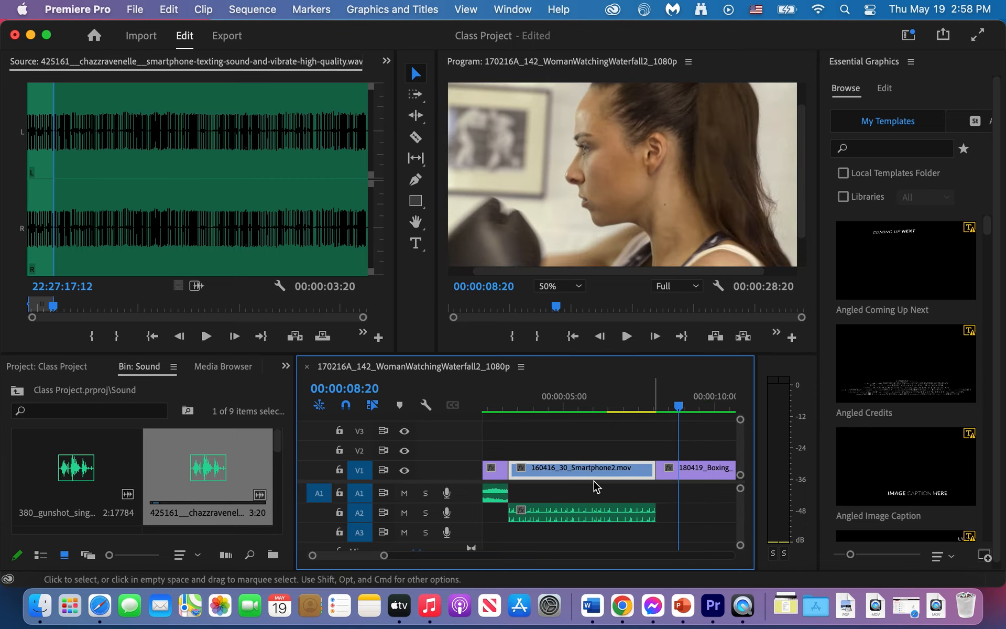
scroll(596, 486, right, 3)
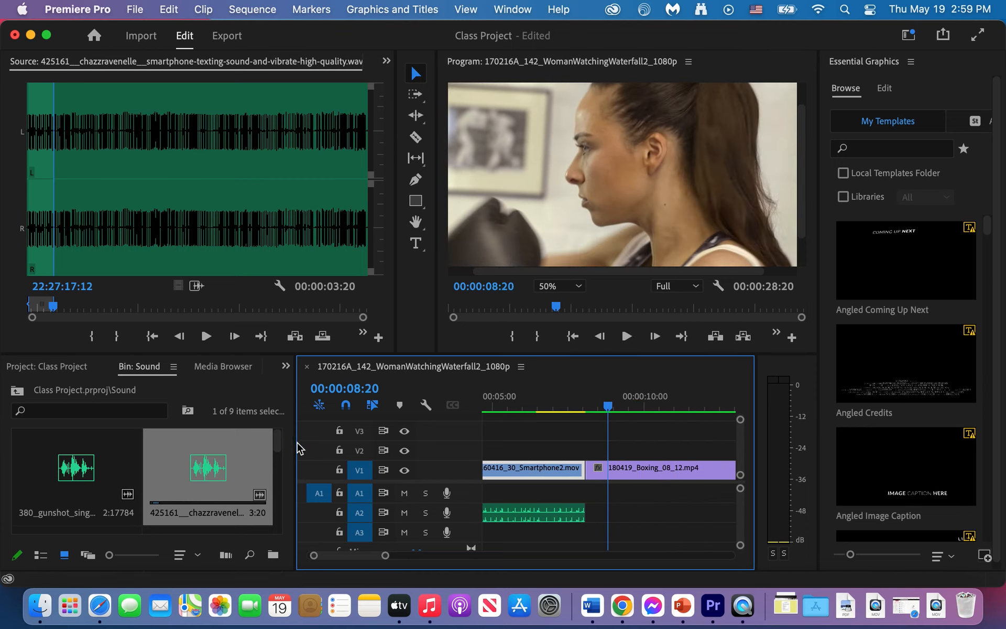
drag(296, 444, 268, 444)
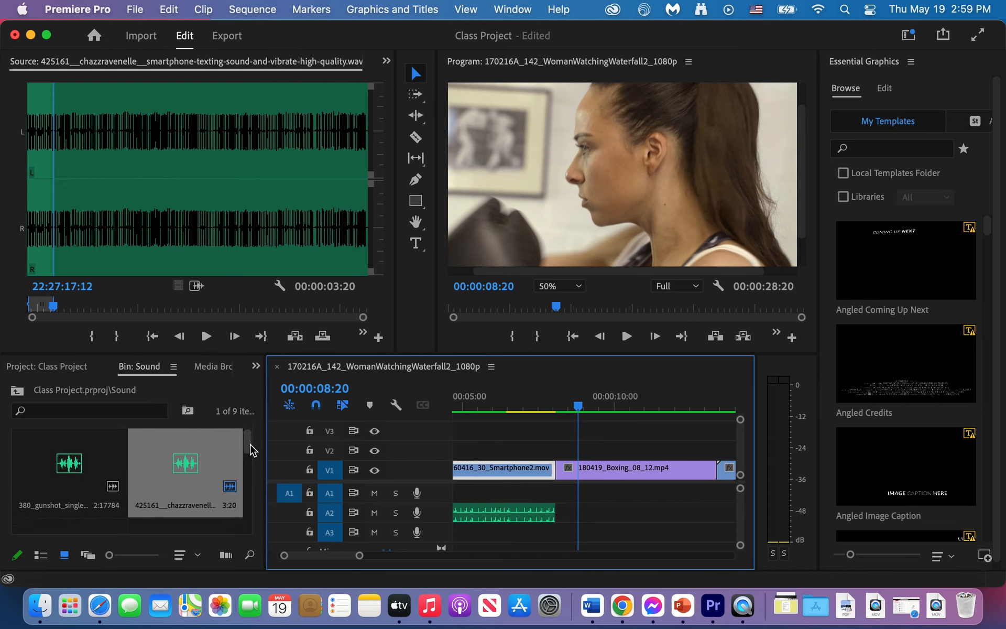
drag(249, 445, 250, 463)
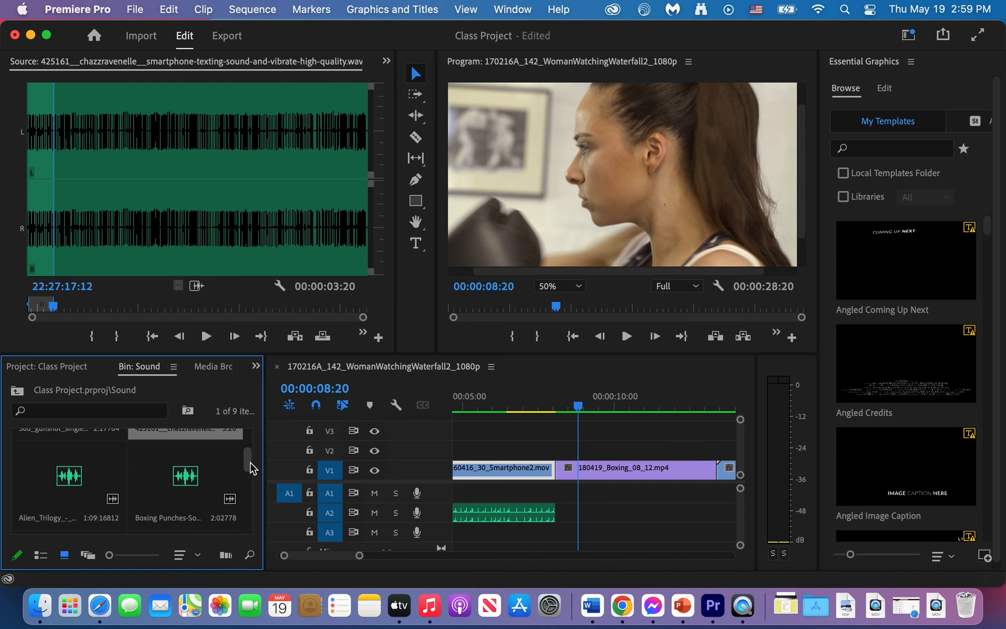
double_click(51, 487)
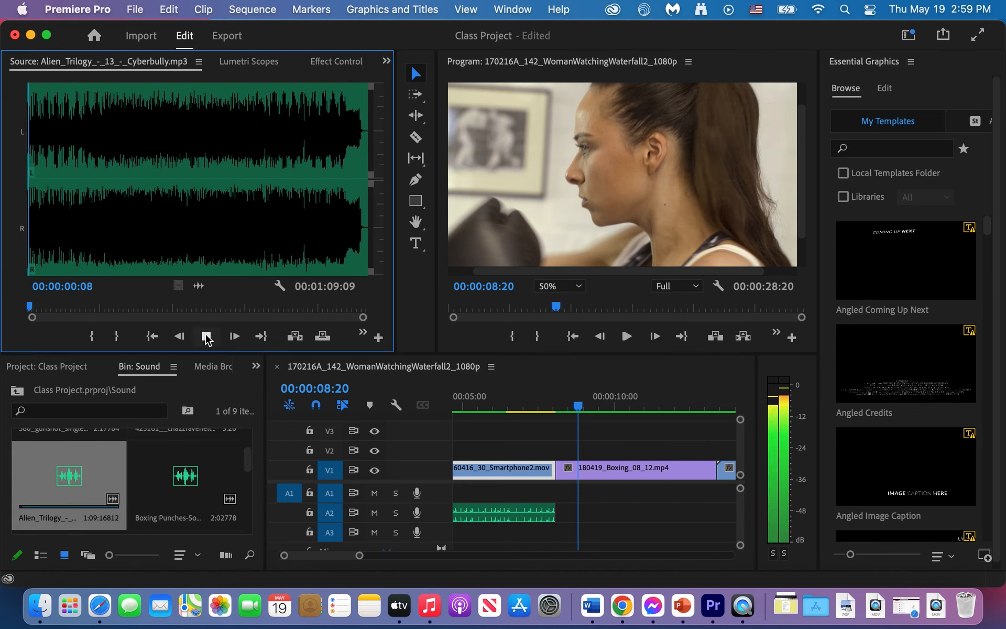
click(207, 337)
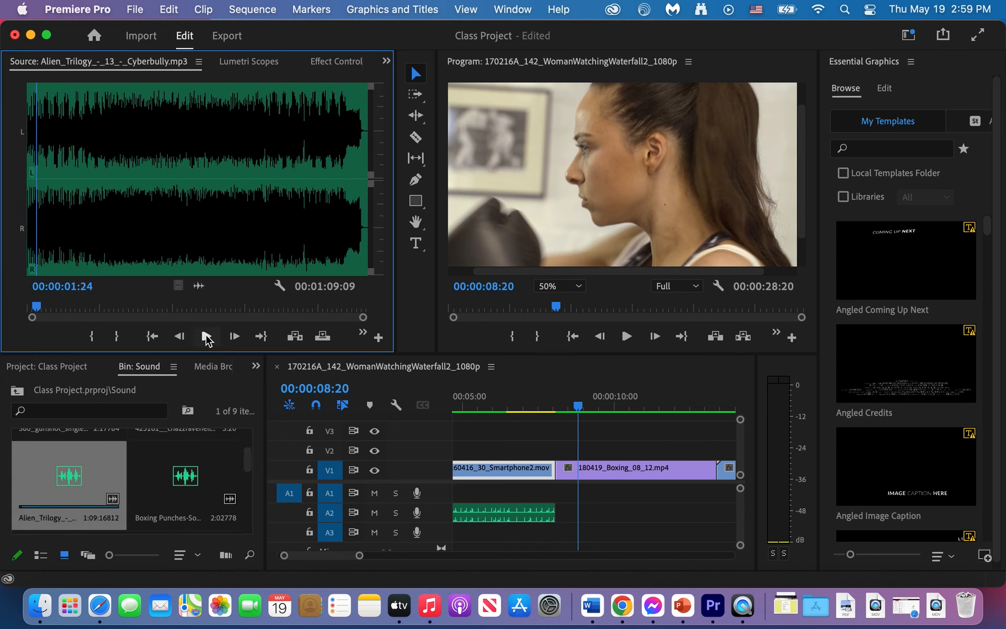
Step: Mark the Cyberbully track's In point at 00:00:00:04 and its Out point at 00:00:11:21
click(15, 204)
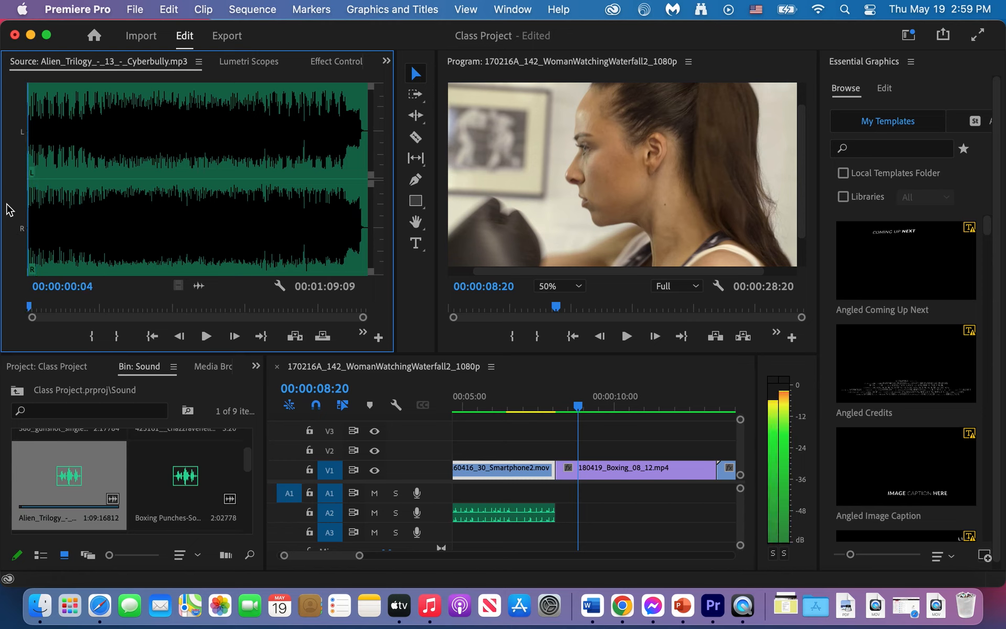
click(93, 340)
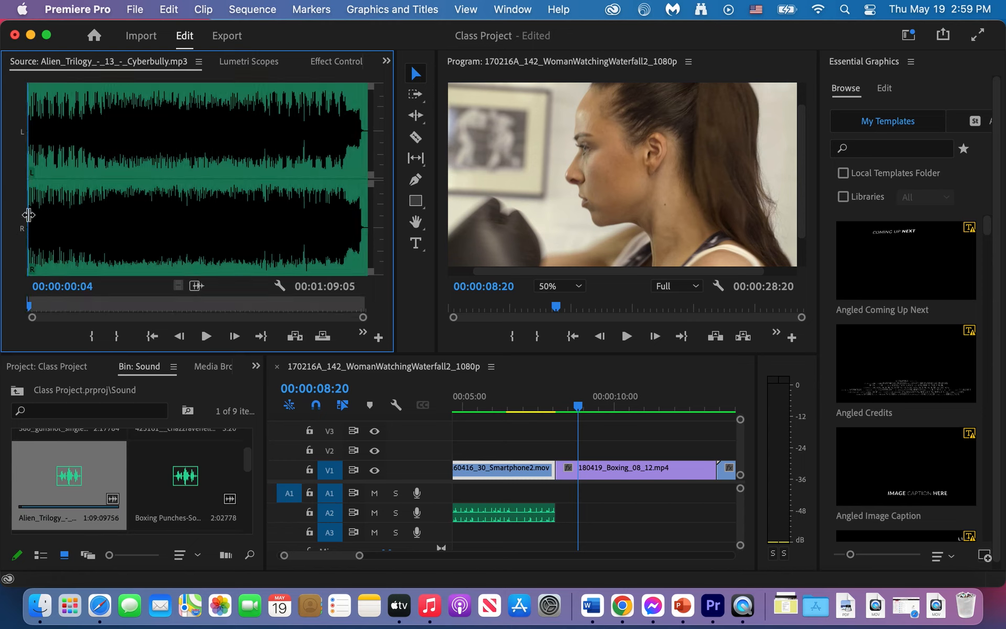
click(85, 218)
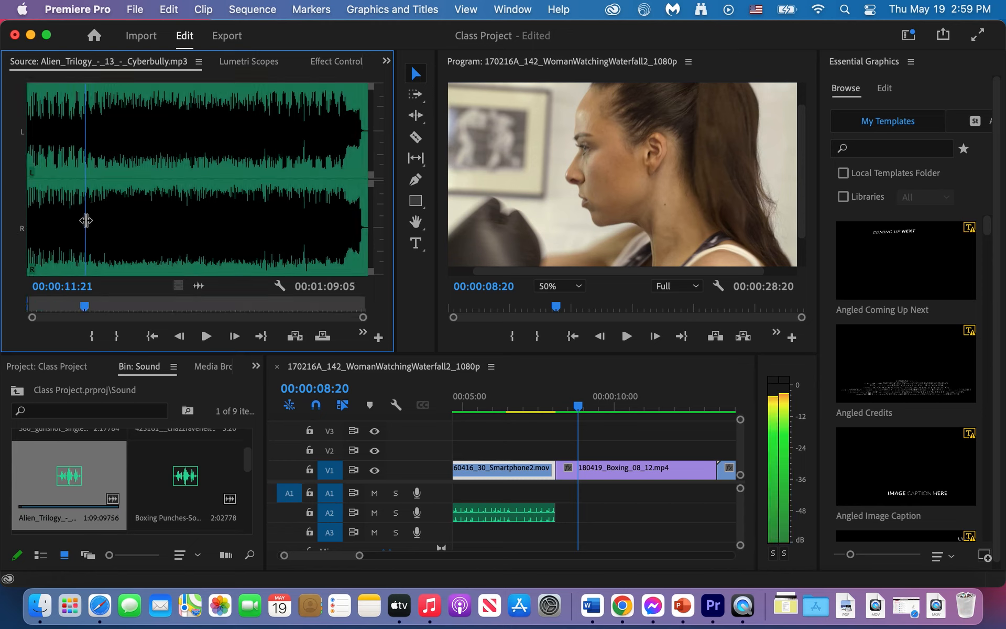
click(116, 337)
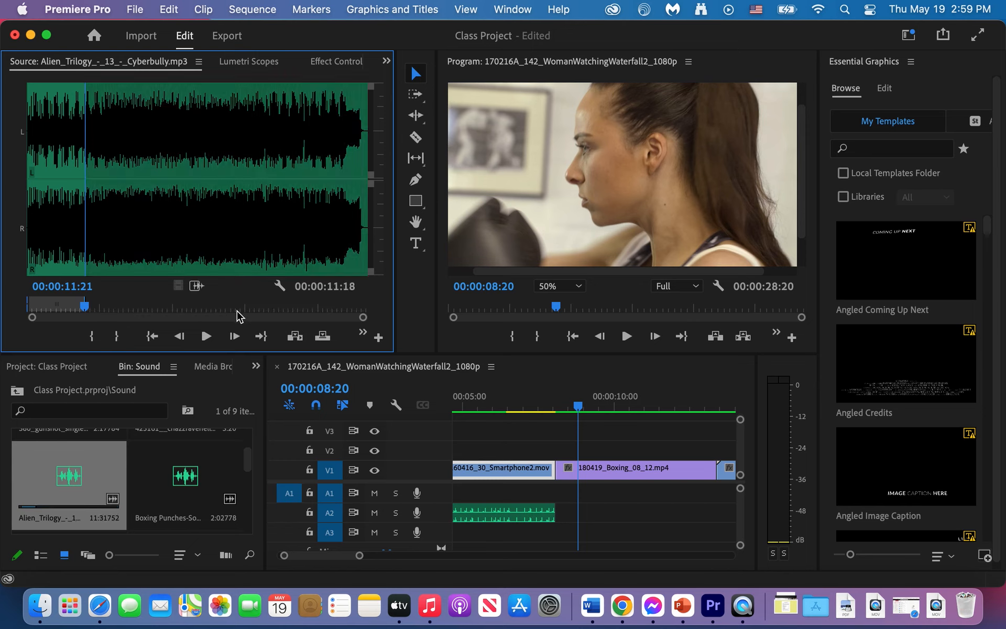
Step: Place the marked Cyberbully music on A3 from the start of 180419_Boxing_08_12.mp4 and extend it to the end of the last boxing clip
drag(197, 285, 568, 533)
click(585, 503)
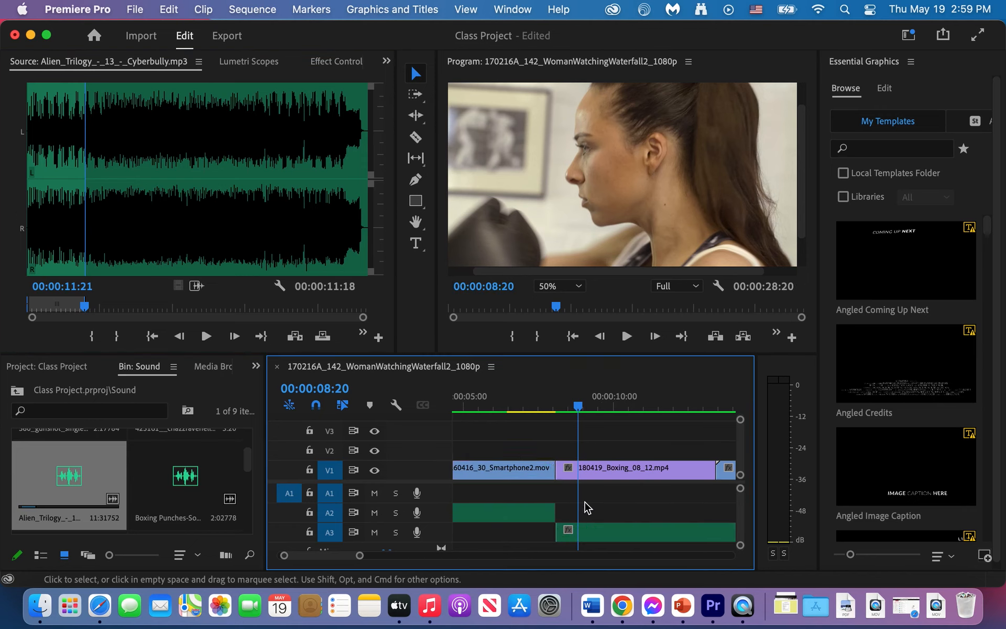
key(minus)
key(minus)
key(minus)
key(minus)
scroll(585, 502, up, 3)
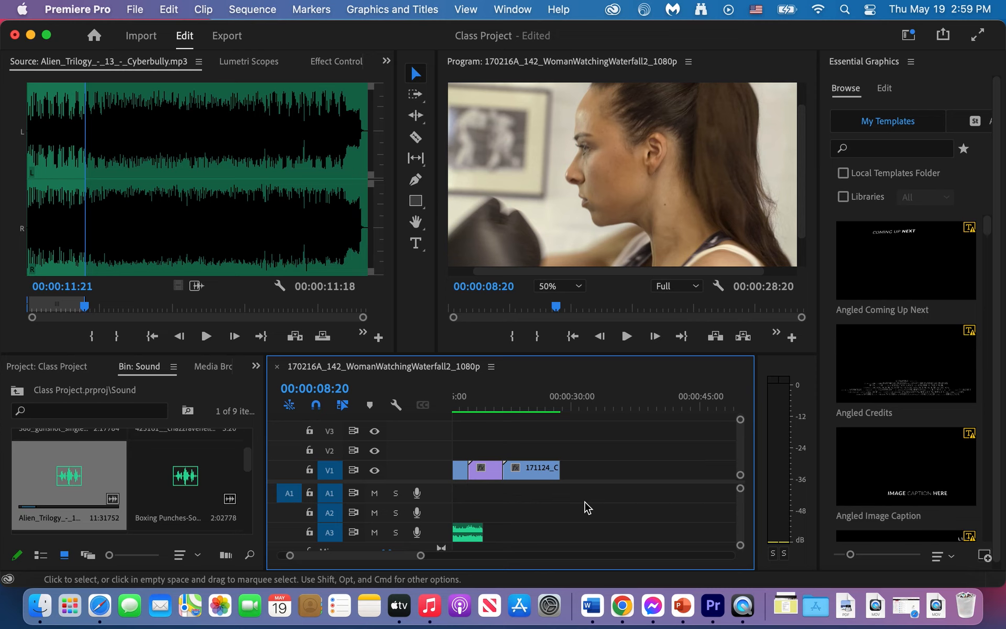
scroll(585, 502, left, 3)
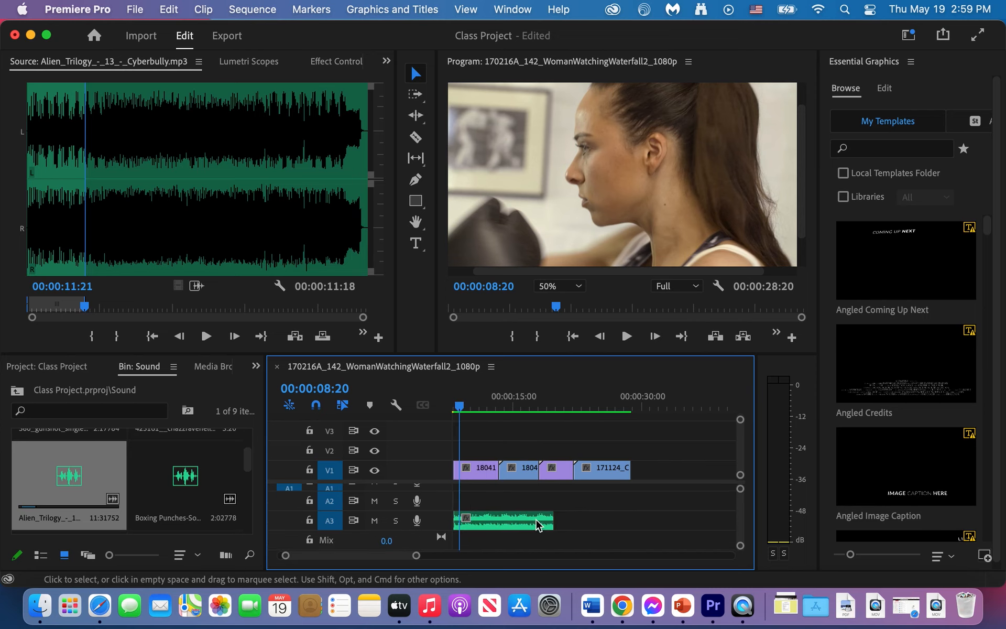
drag(554, 521, 574, 522)
scroll(607, 483, left, 3)
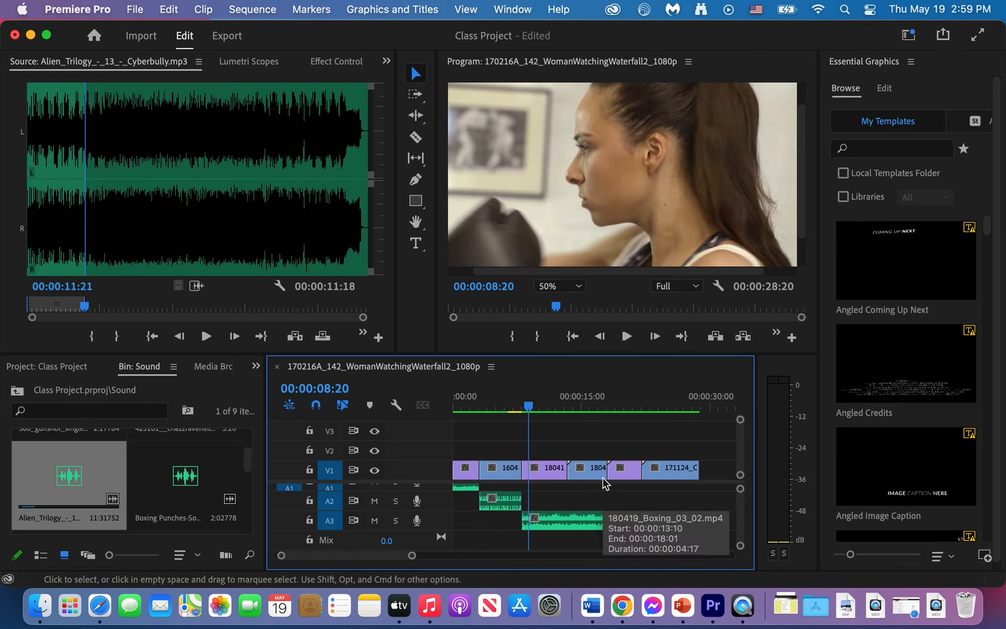
Step: Play the sequence from the beginning through the boxing shots into the grass shot to check the sounds
drag(531, 411, 400, 406)
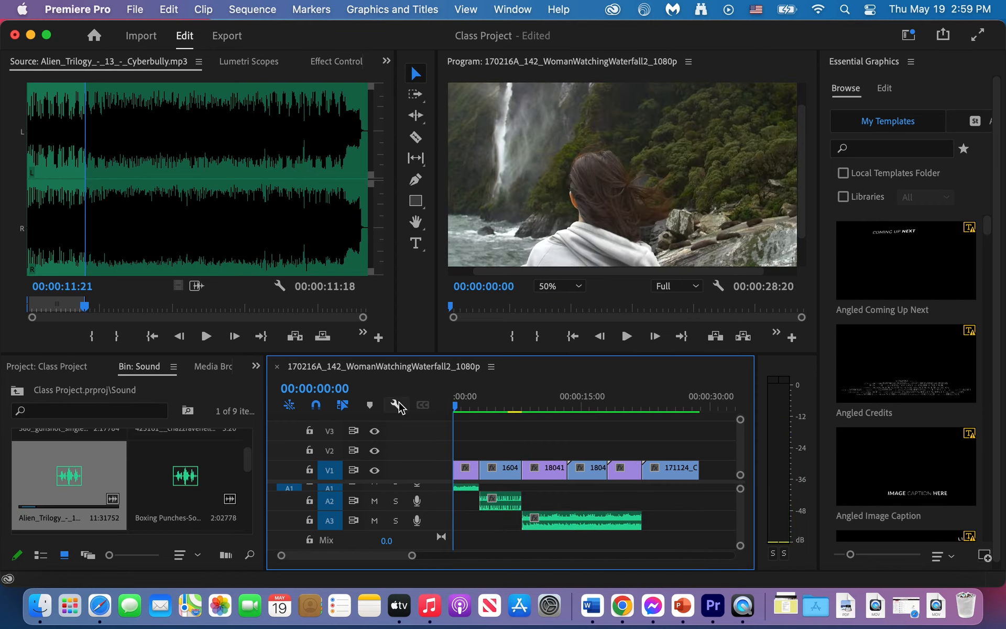
key(space)
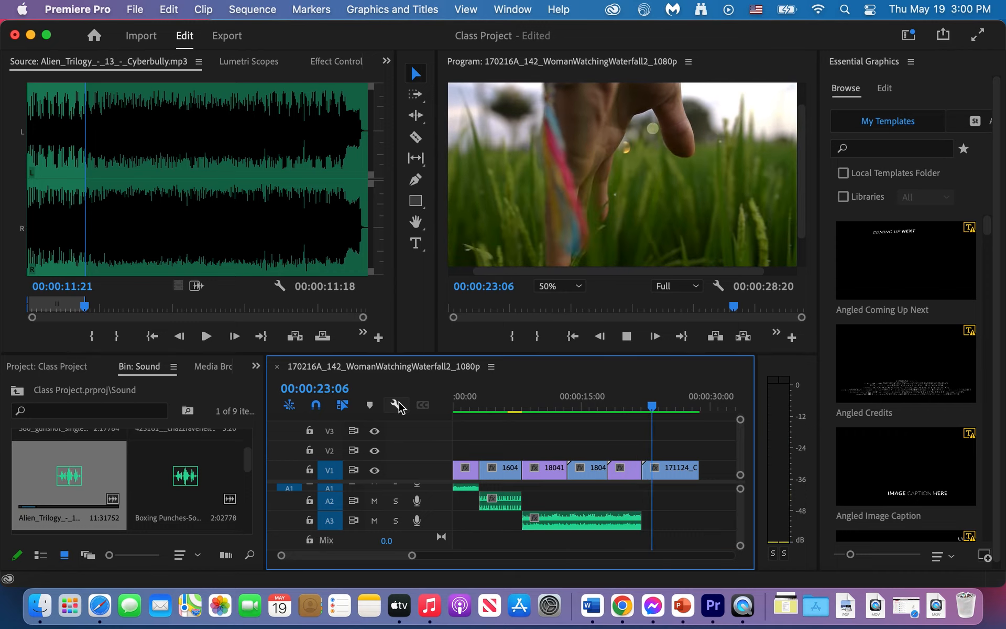
key(space)
Step: Reopen the smartphone texting sound and the Cyberbully track from the Sound bin, and preview Cyberbully past its Out point
mouse_move(251, 461)
mouse_down()
mouse_move(251, 440)
mouse_move(247, 460)
mouse_up()
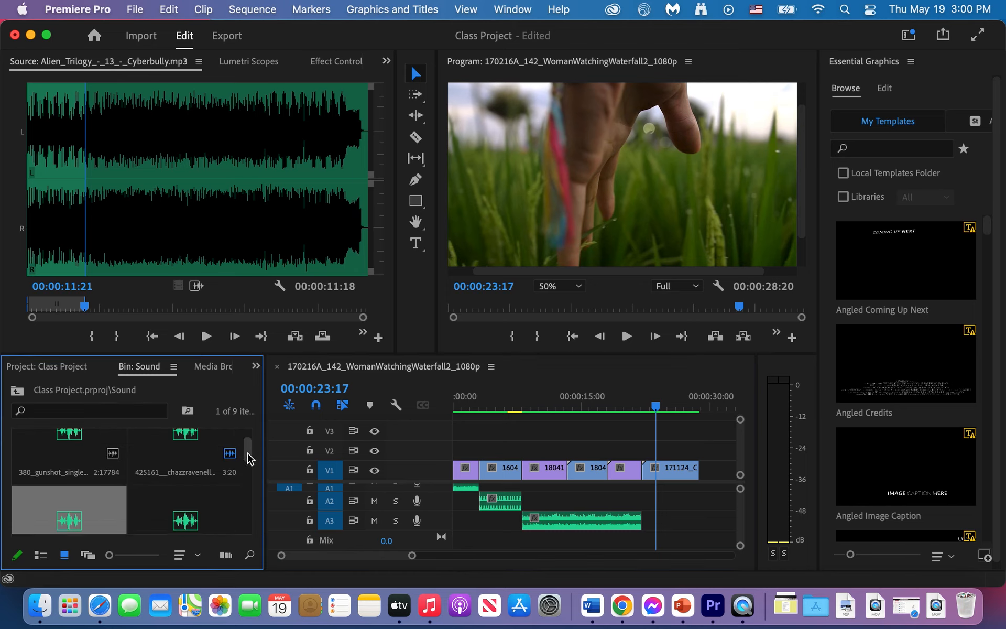
double_click(173, 455)
drag(246, 451, 247, 476)
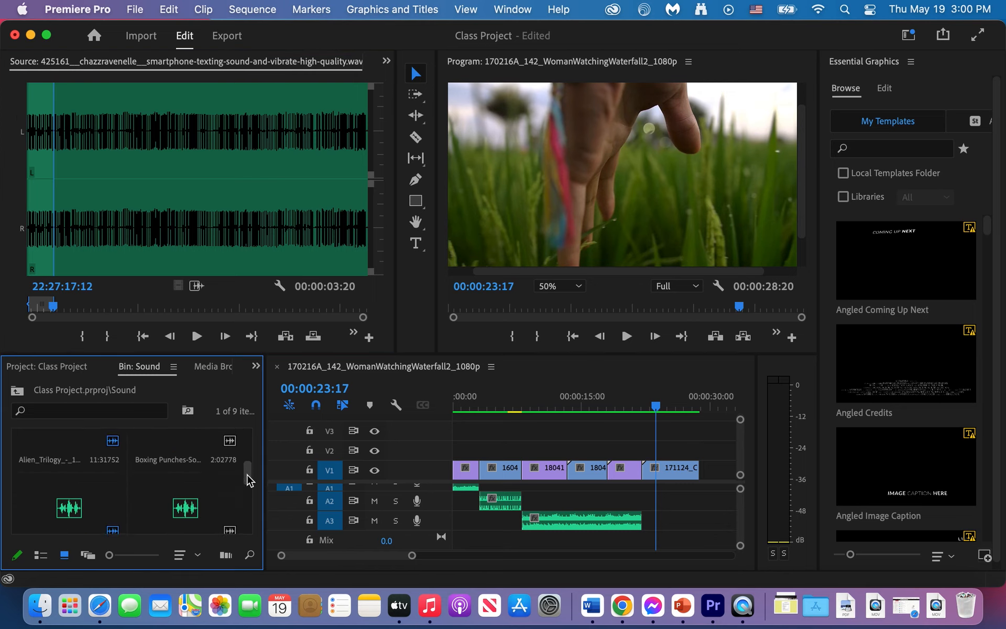
click(46, 455)
double_click(74, 443)
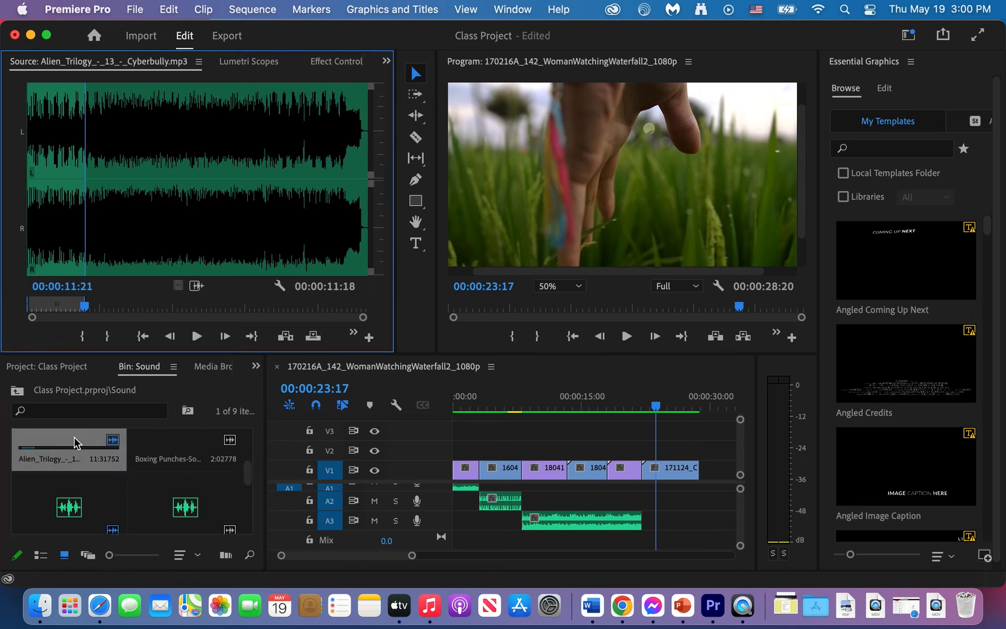
click(197, 336)
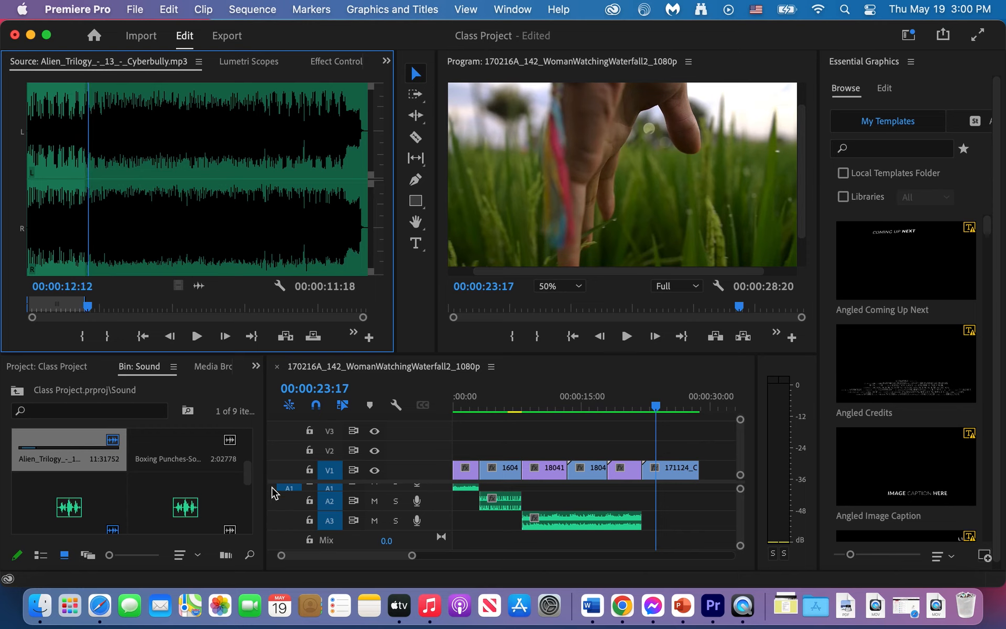
Step: Load the Moment_of_Truth_Piano_version track and mark its In point at about 00:00:09:18 and its Out point at 00:00:28:13
click(251, 482)
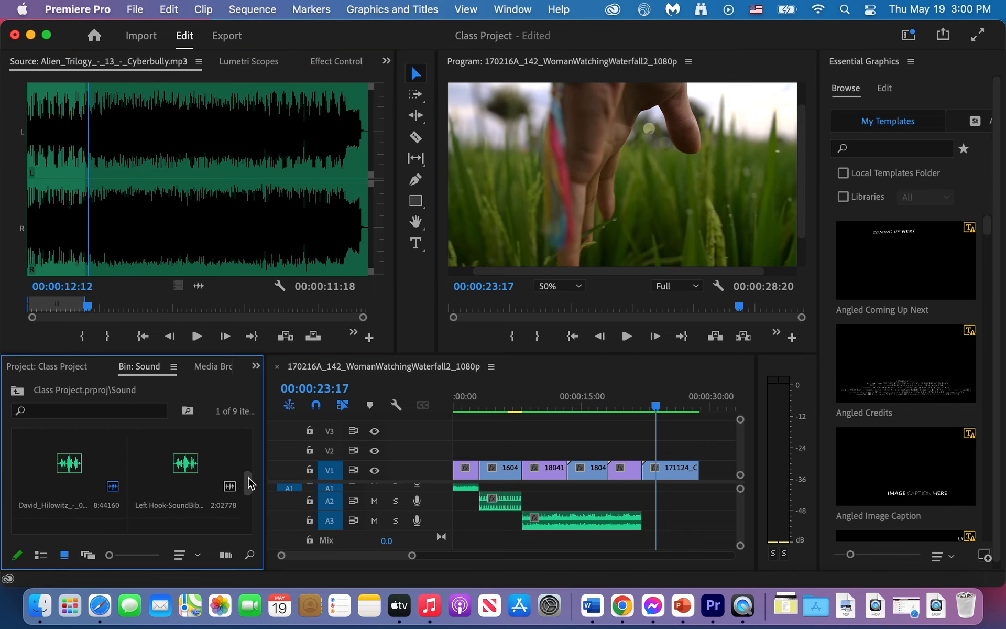
double_click(68, 481)
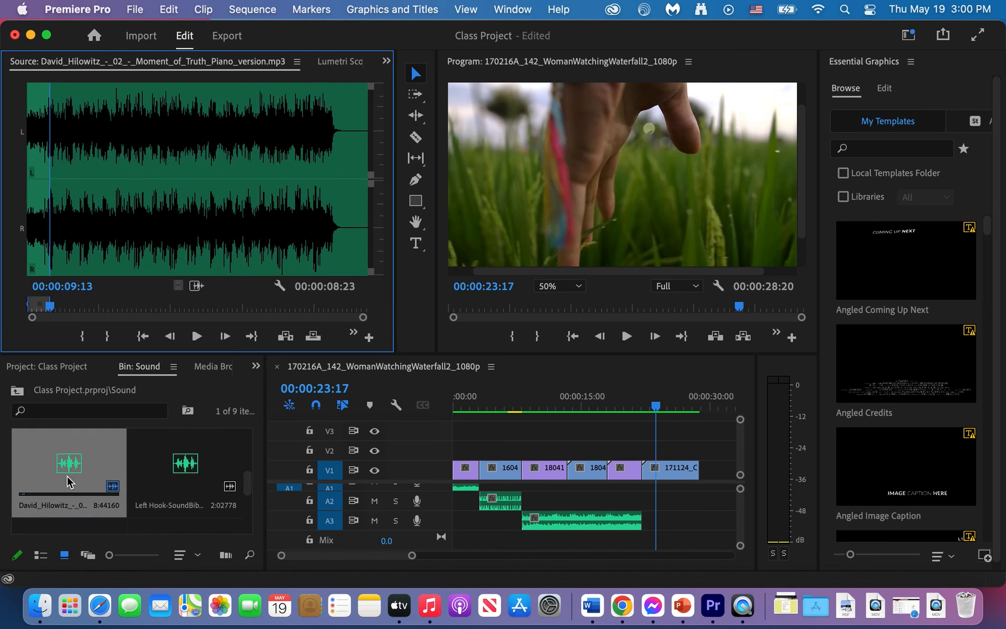
click(197, 336)
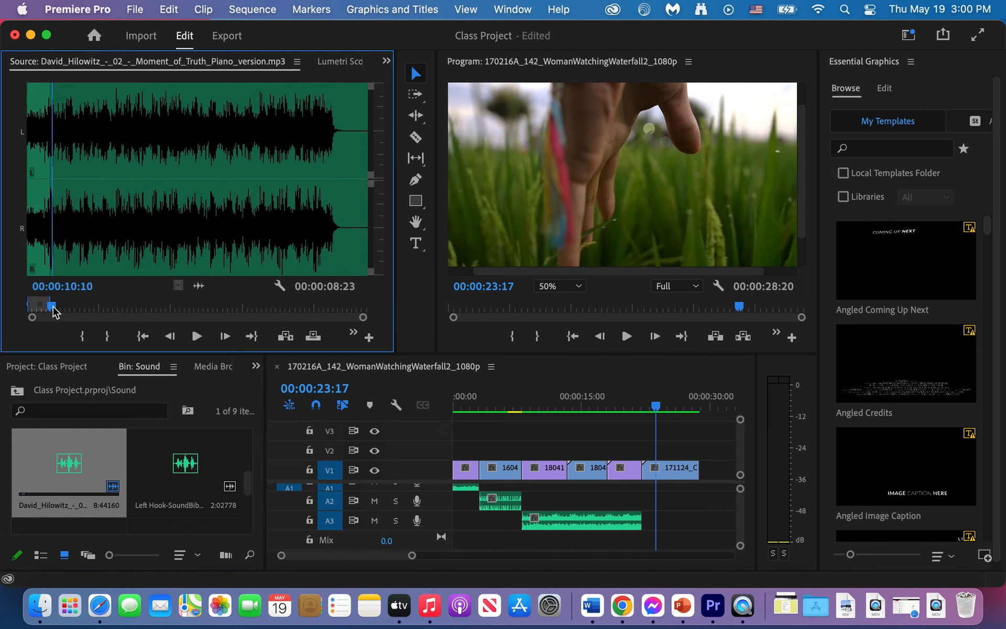
drag(53, 261, 50, 260)
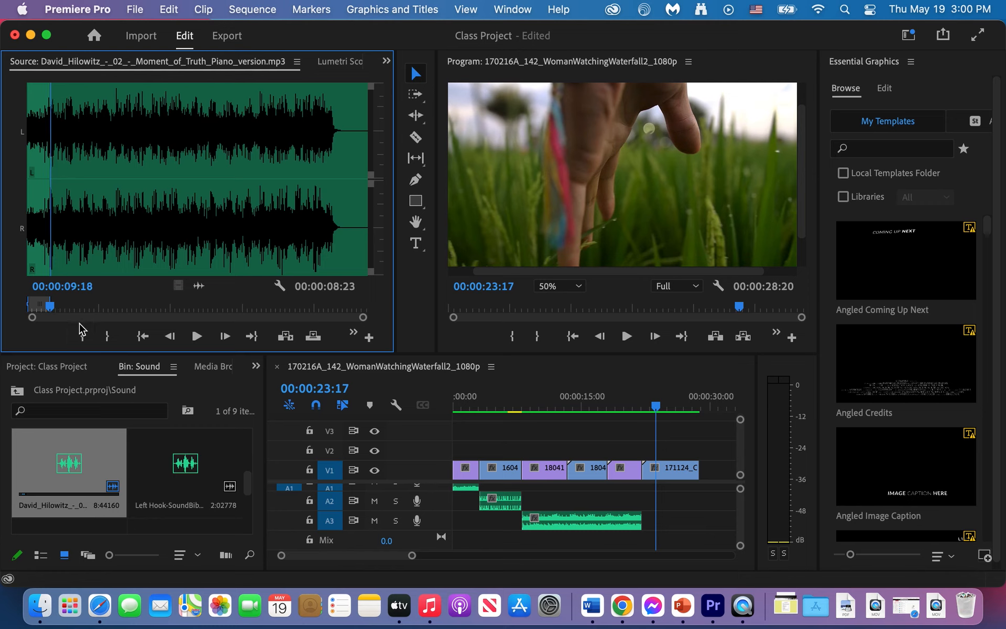
key(alt+x)
drag(52, 311, 95, 310)
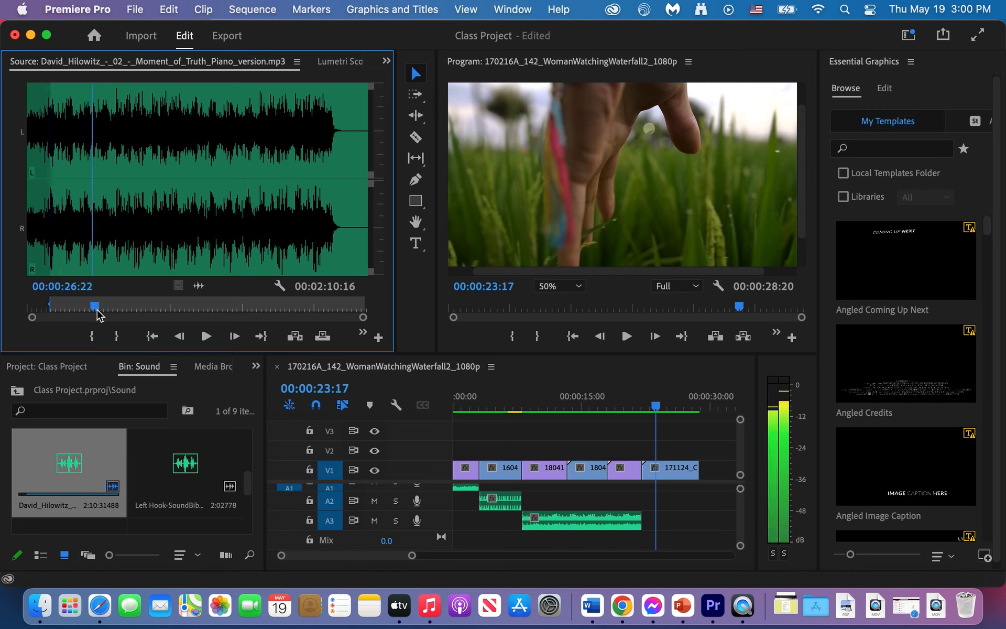
click(117, 336)
Step: Add the marked piano music to the sequence and align it on A2 with the grass clip's start at 00:00:22:02
drag(195, 285, 667, 521)
click(656, 406)
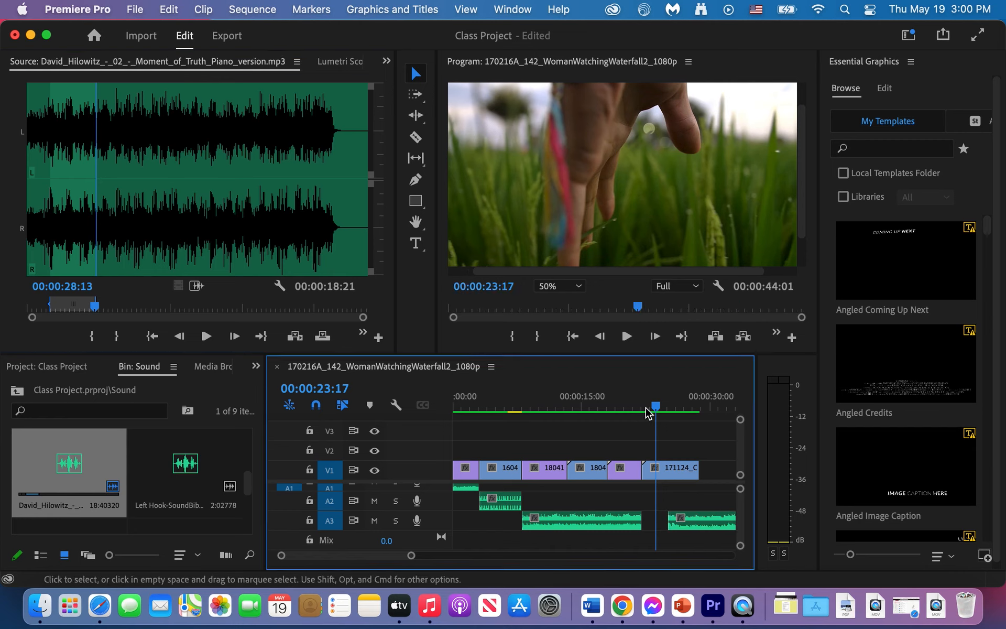
click(637, 408)
drag(636, 407, 641, 407)
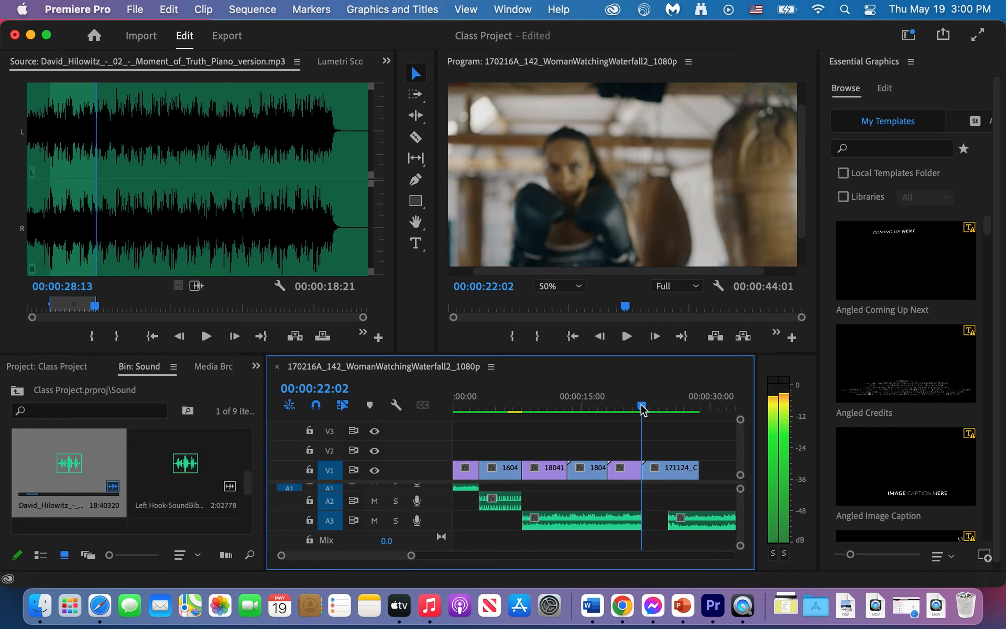
drag(706, 520, 671, 496)
Step: Shorten the piano music on A2 from its end so it finishes at about 00:00:34:01, past the last video clip
key(minus)
key(minus)
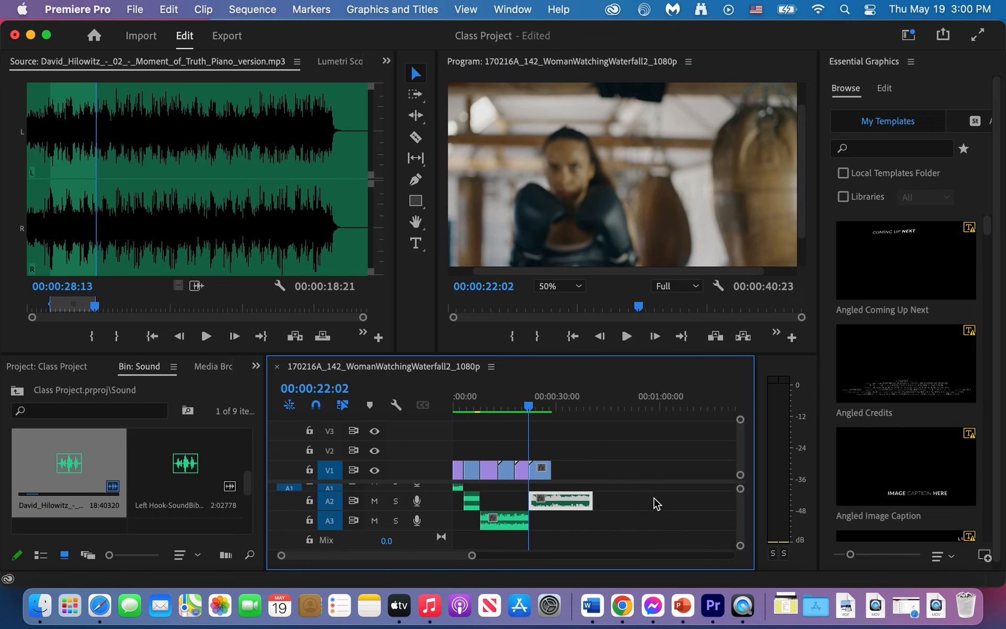
drag(590, 501, 550, 485)
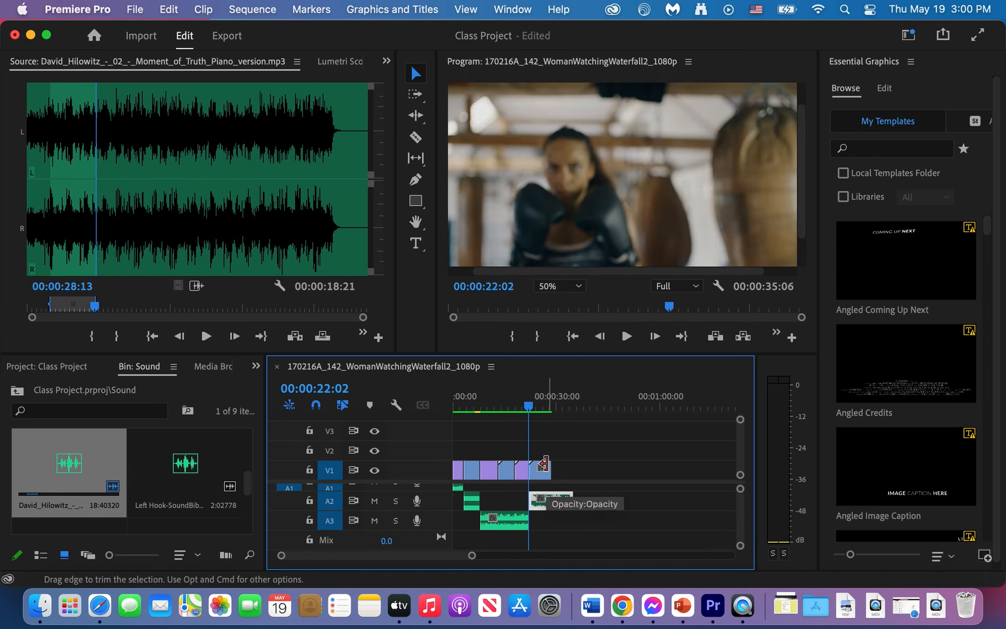
key(=)
key(=)
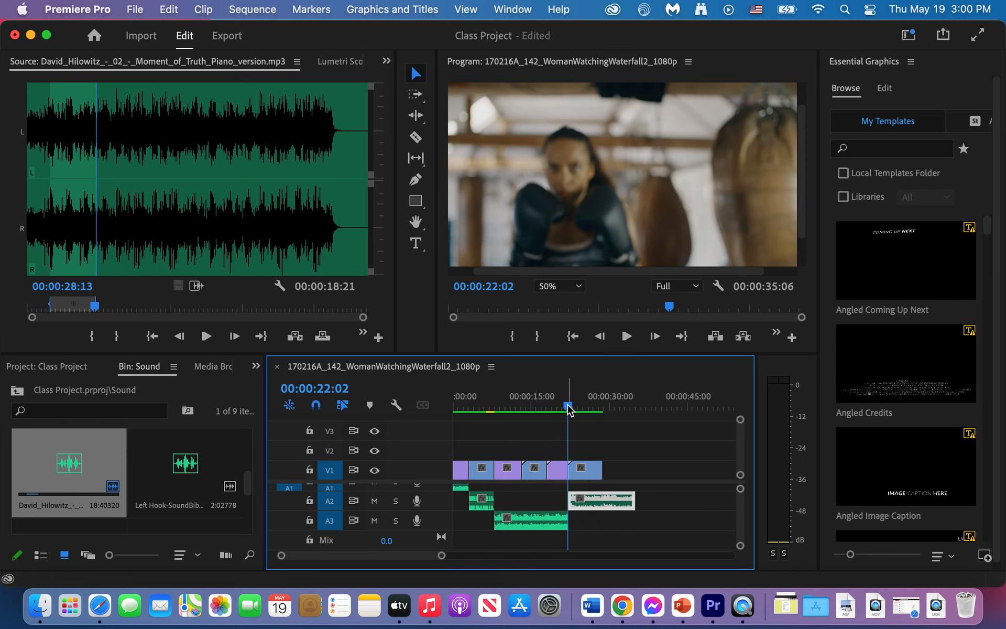
drag(629, 499, 624, 499)
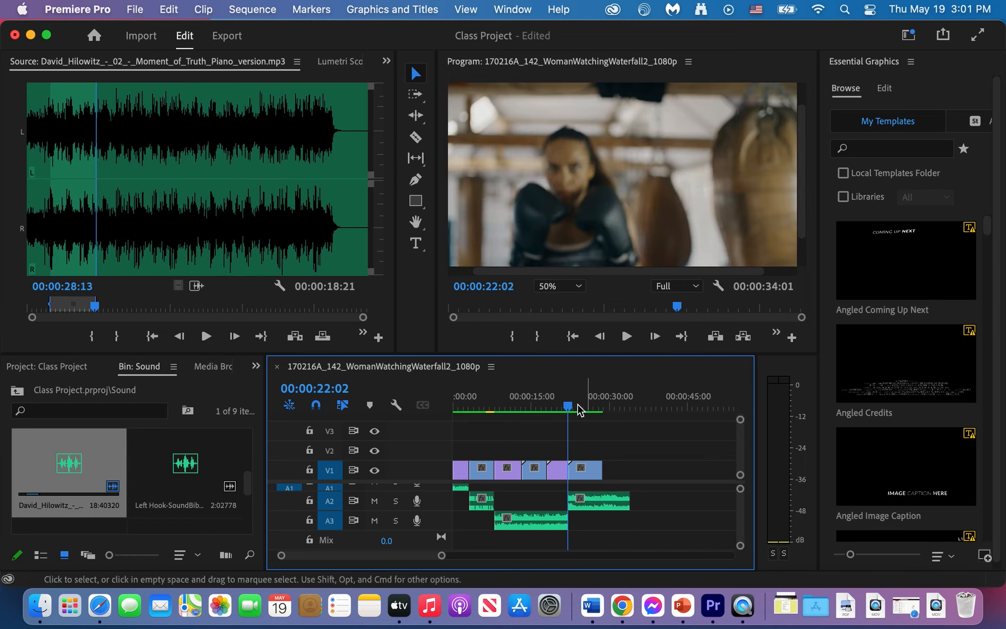
Step: Render the sequence In to Out from its beginning and start playback to review it
drag(568, 406, 432, 426)
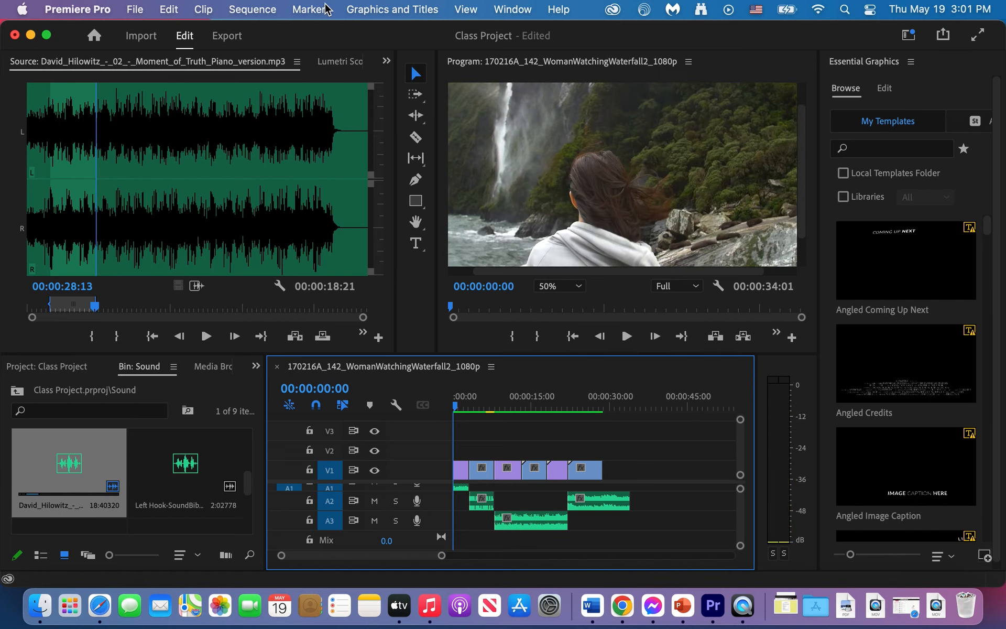
click(257, 11)
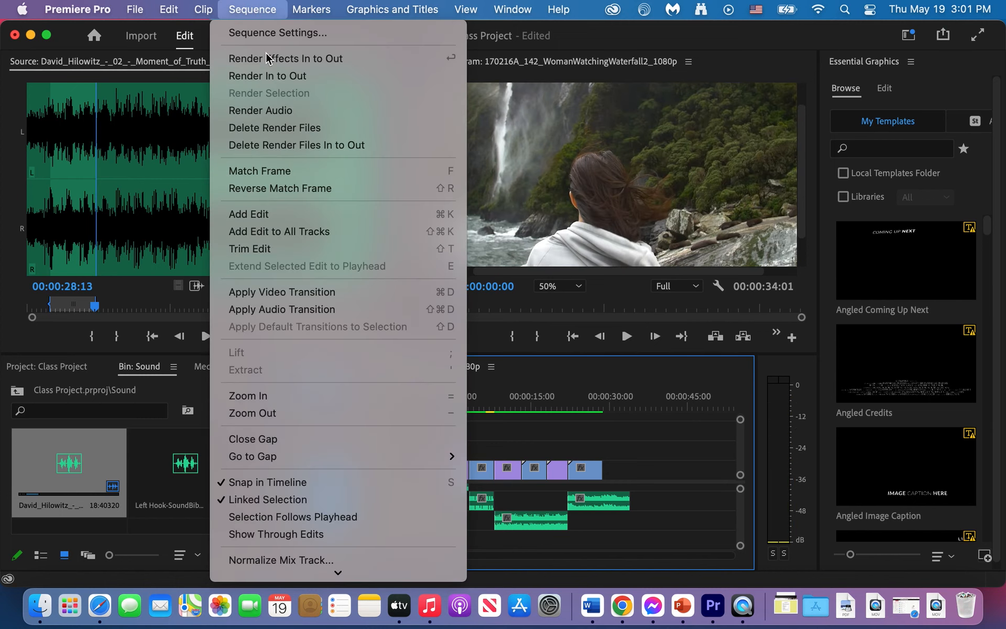
click(269, 75)
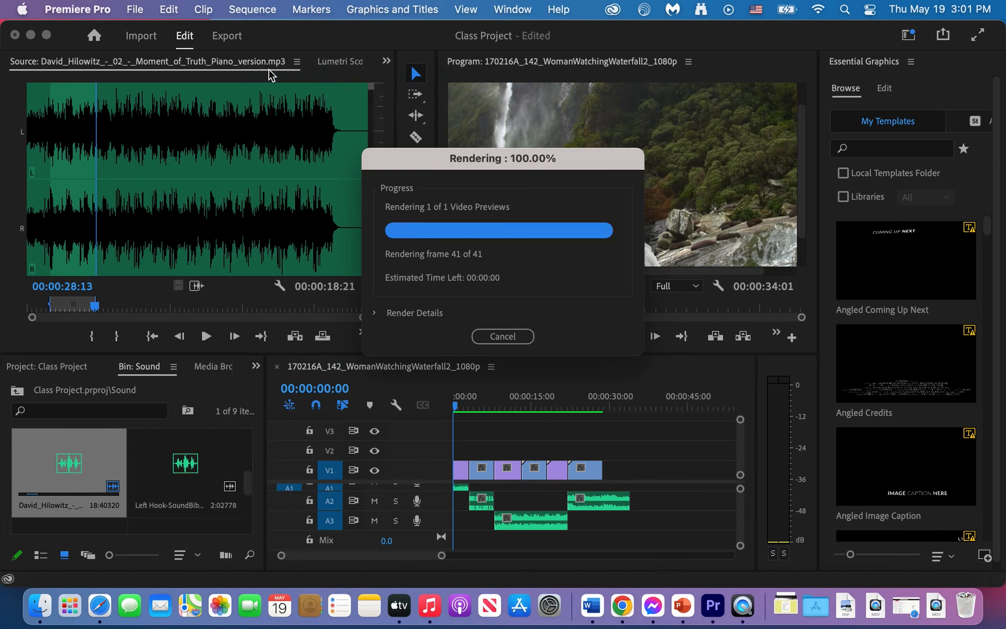
key(space)
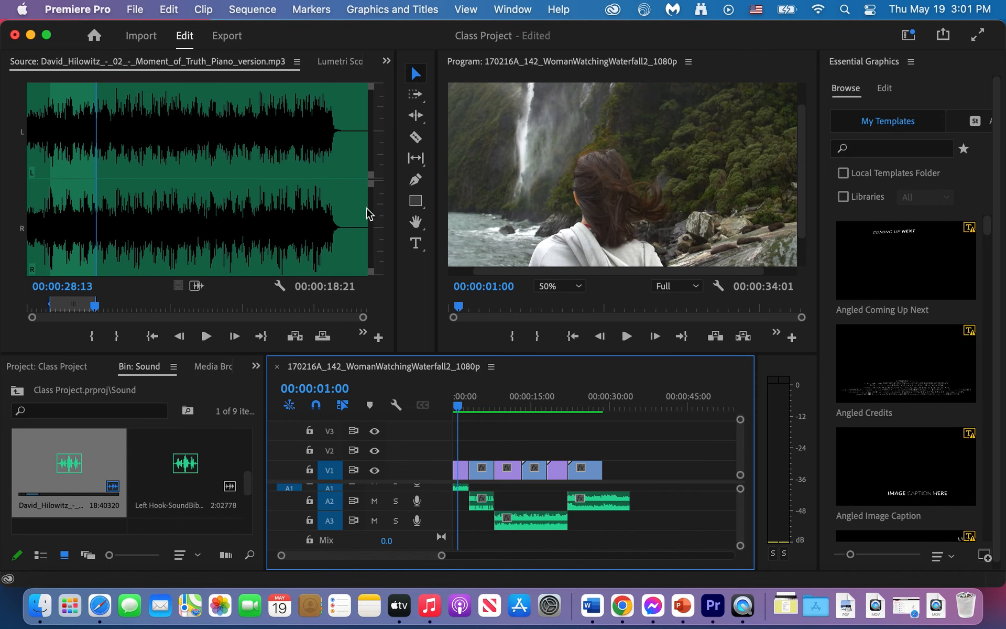
Step: Return the playhead to the sequence start, maximize the Program monitor and set its zoom level to 75%
click(455, 407)
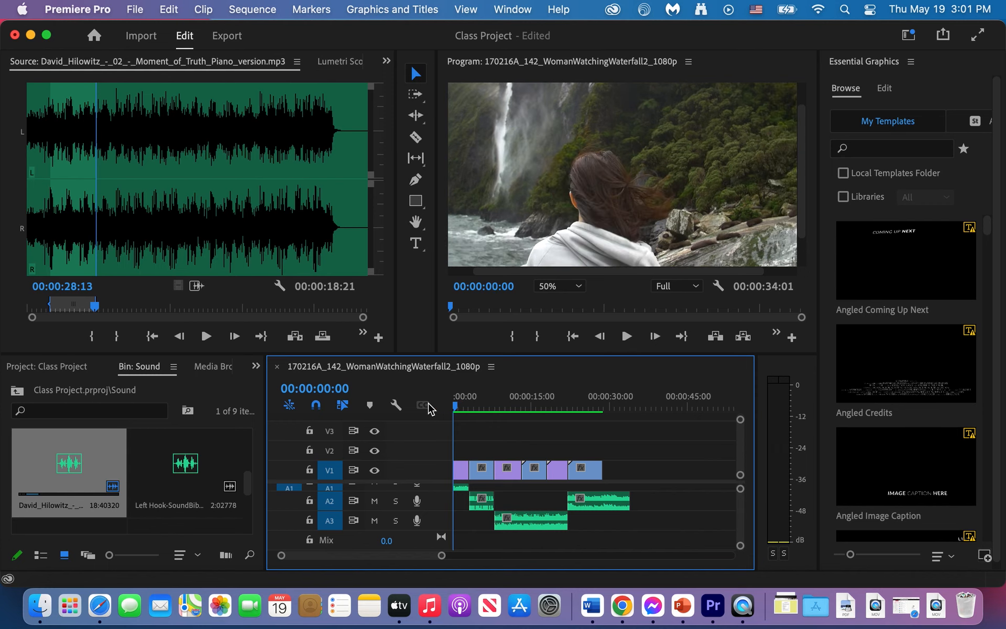
click(568, 198)
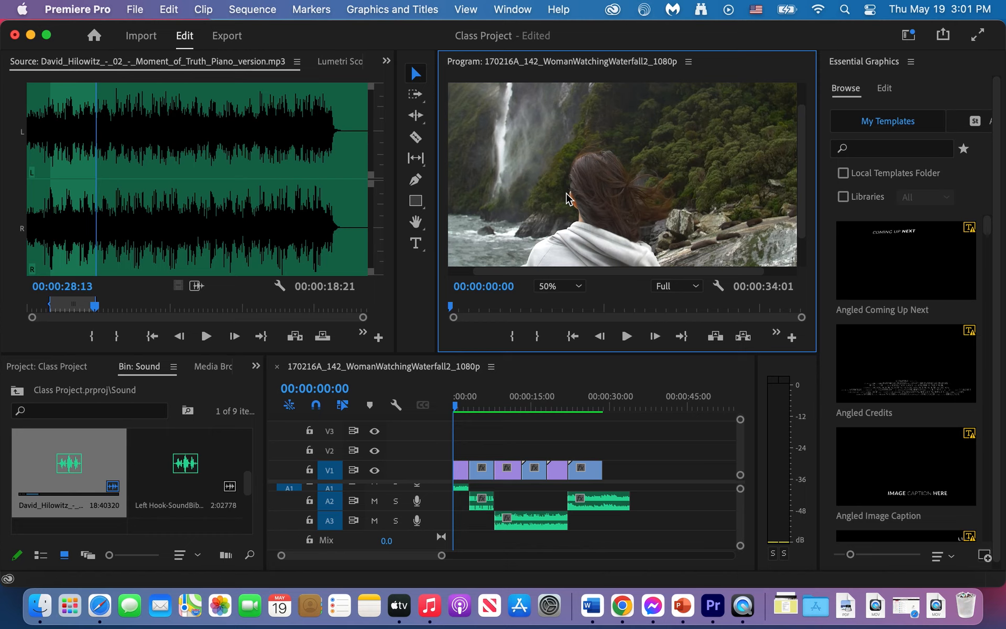
key(grave)
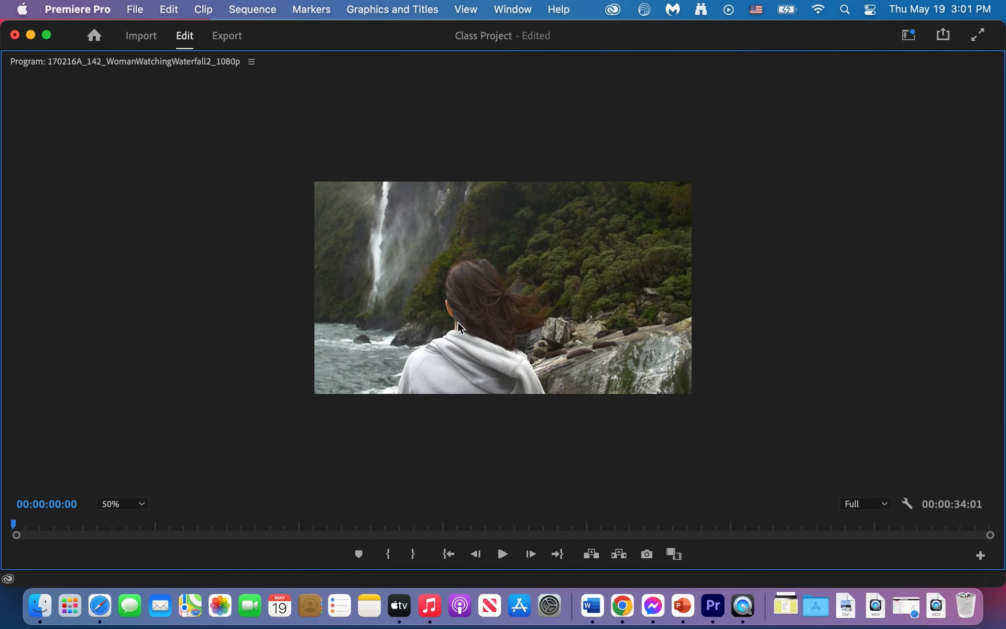
click(140, 505)
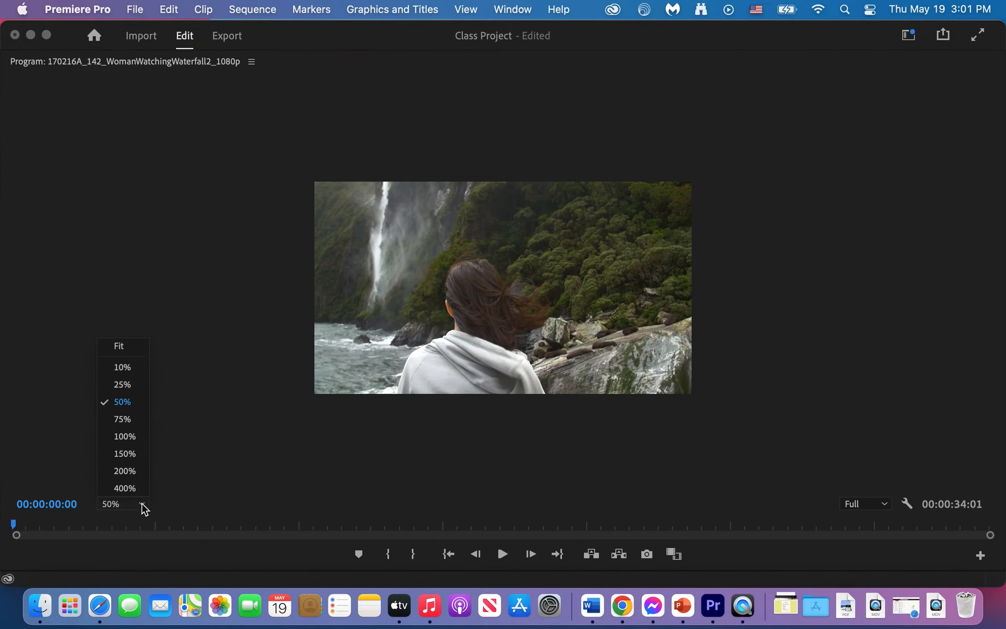
click(124, 420)
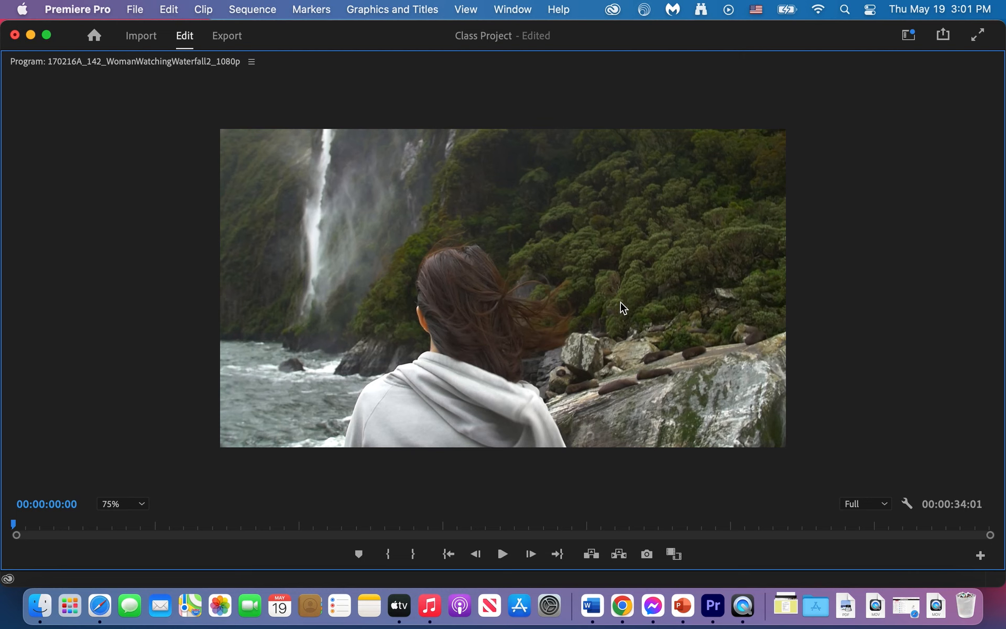
key(super+equal)
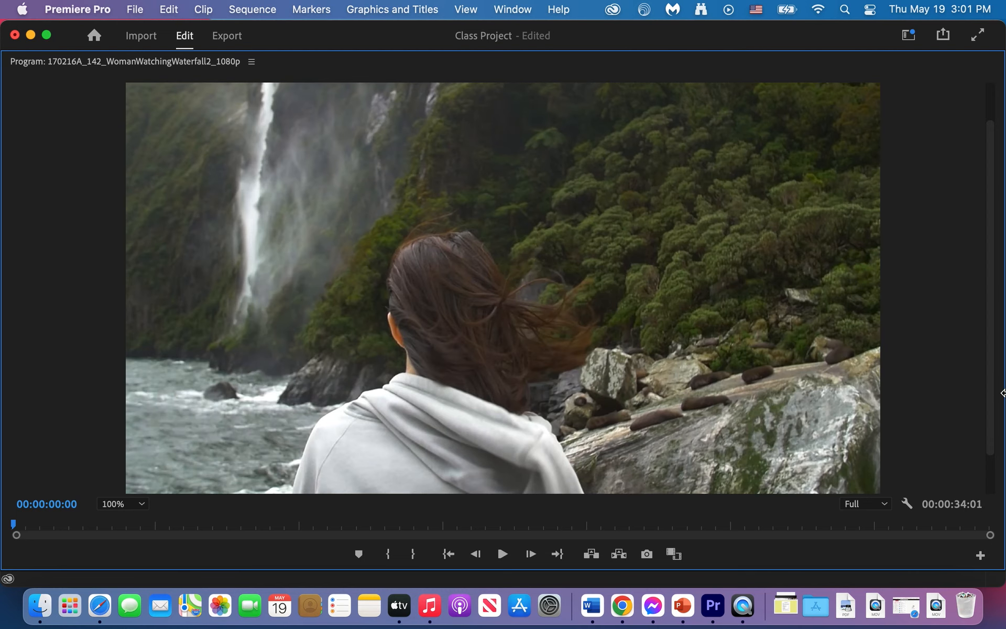
drag(993, 347, 985, 295)
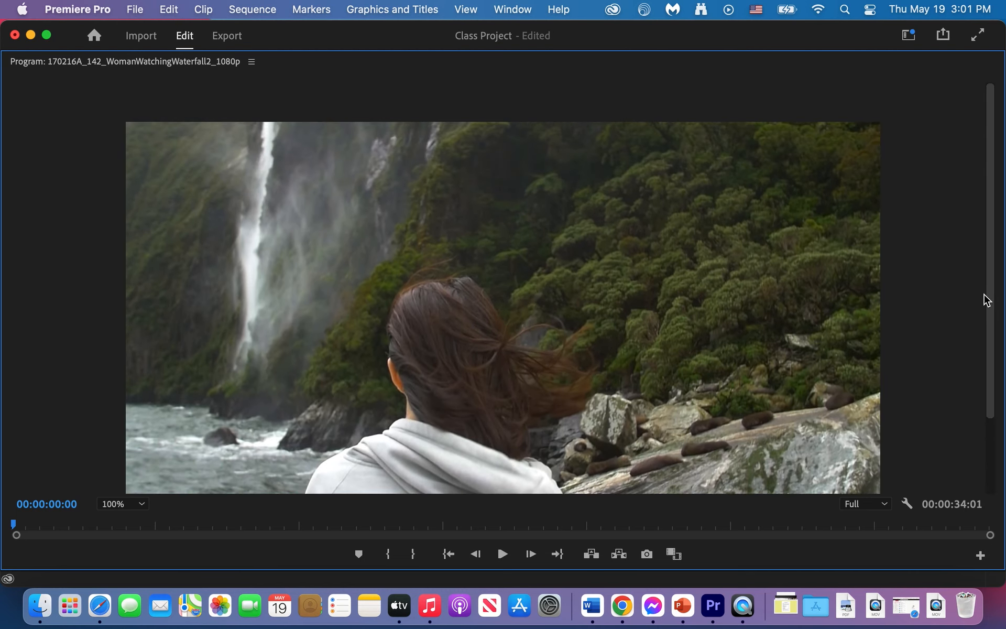
click(141, 505)
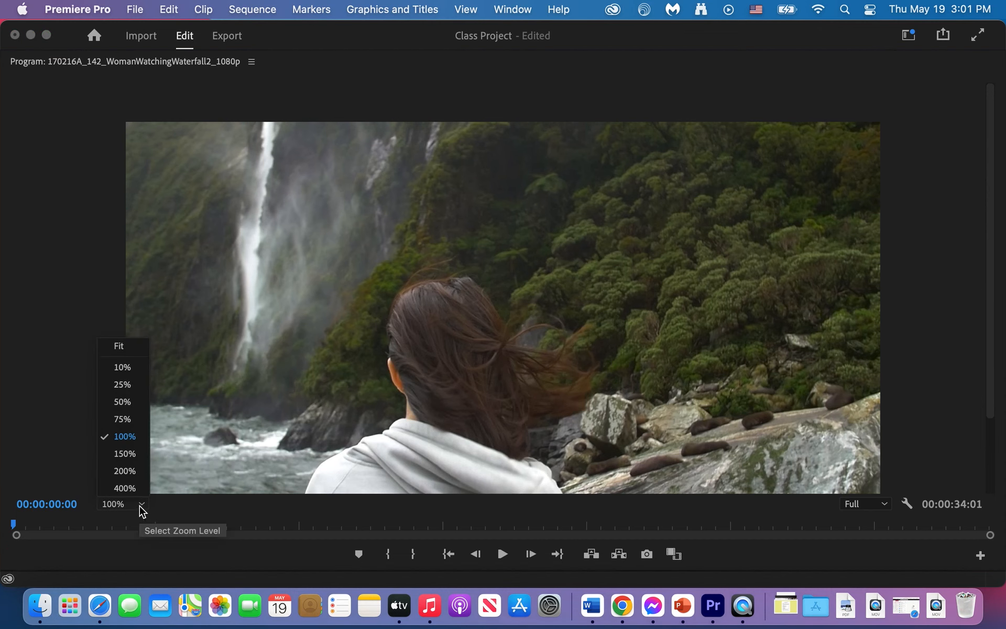
click(124, 418)
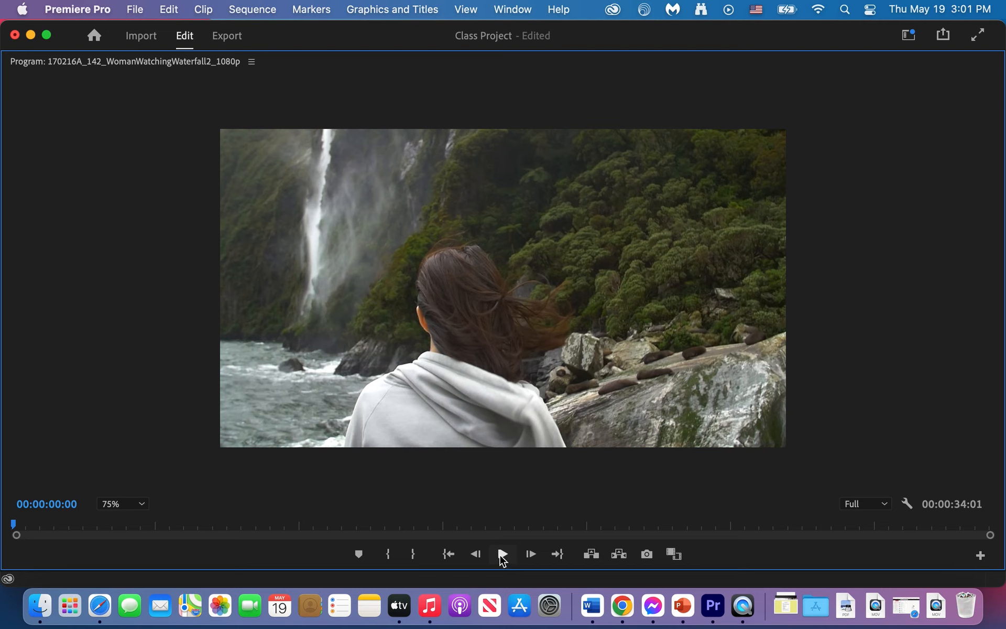
Step: Play the sequence from its start past the last video clip, stop playback and restore the normal panel layout
click(502, 556)
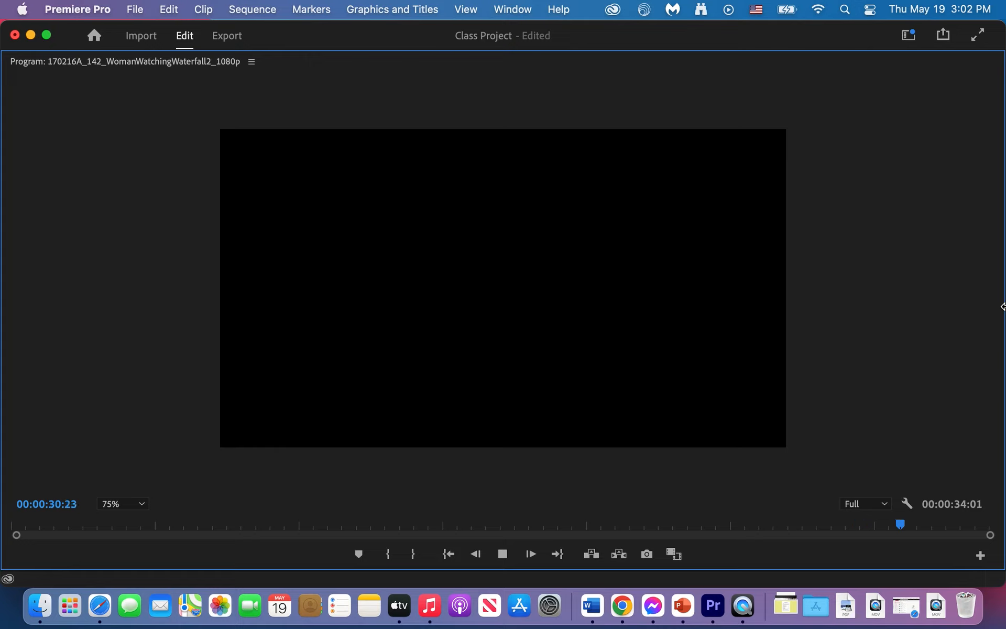
key(space)
key(grave)
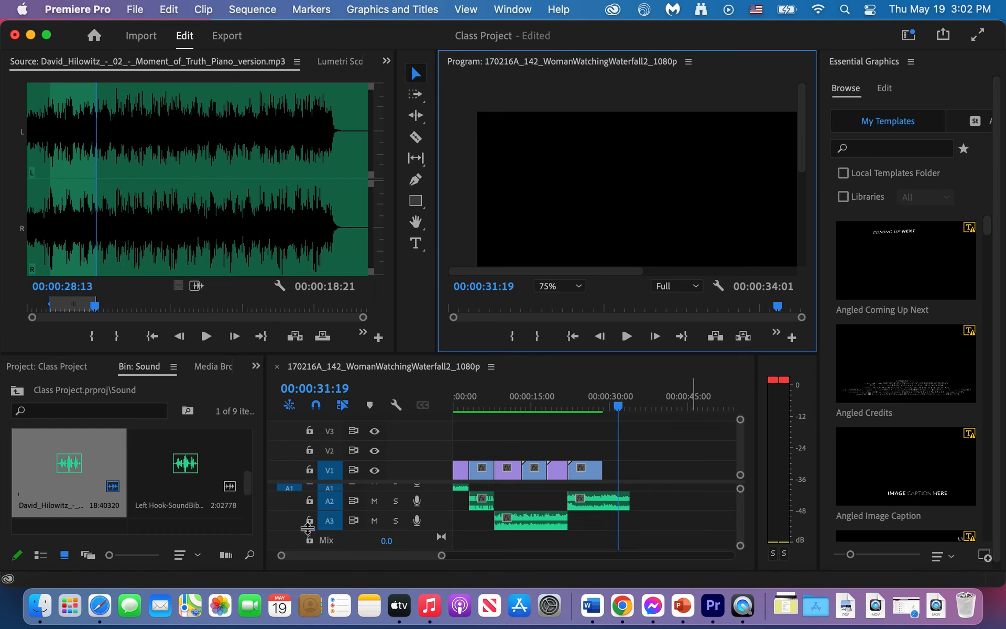
Step: Move the sequence playhead to the boxing clip at 00:00:20:16 and set the Program monitor's zoom to 25%
drag(621, 408, 561, 411)
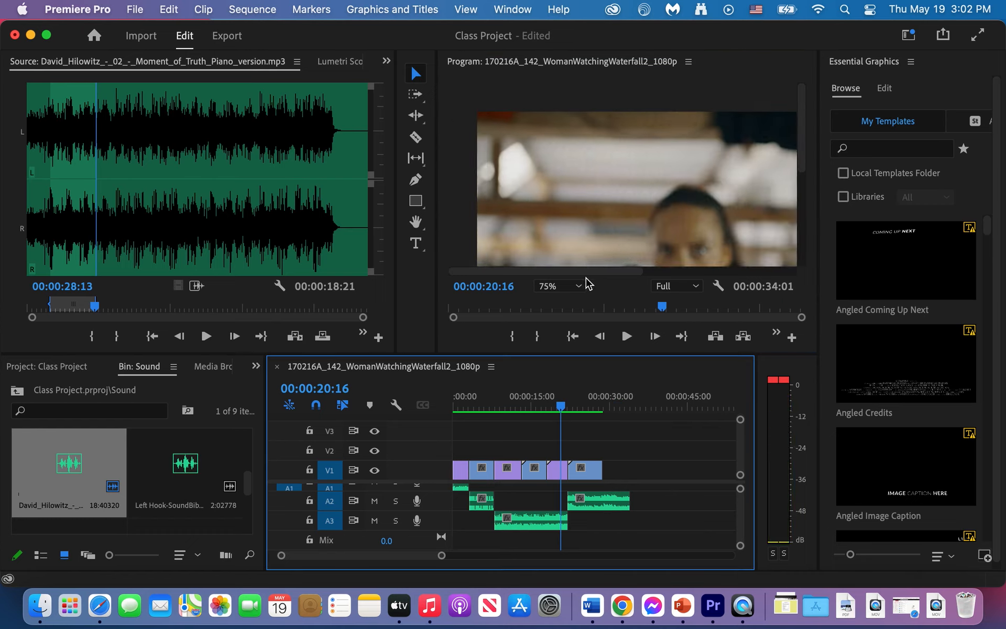
click(580, 290)
click(561, 356)
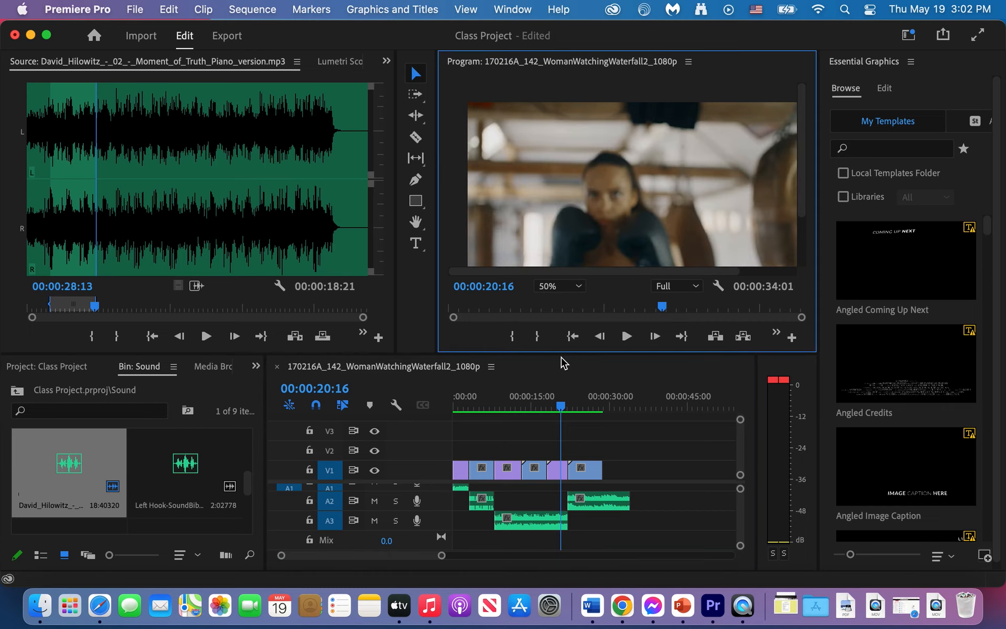
click(580, 287)
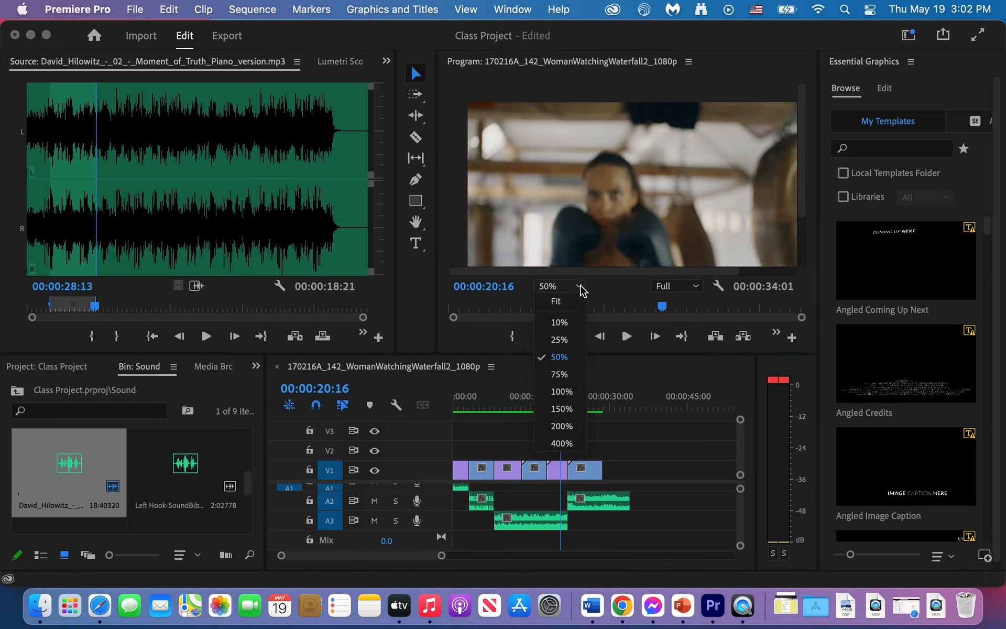
click(561, 340)
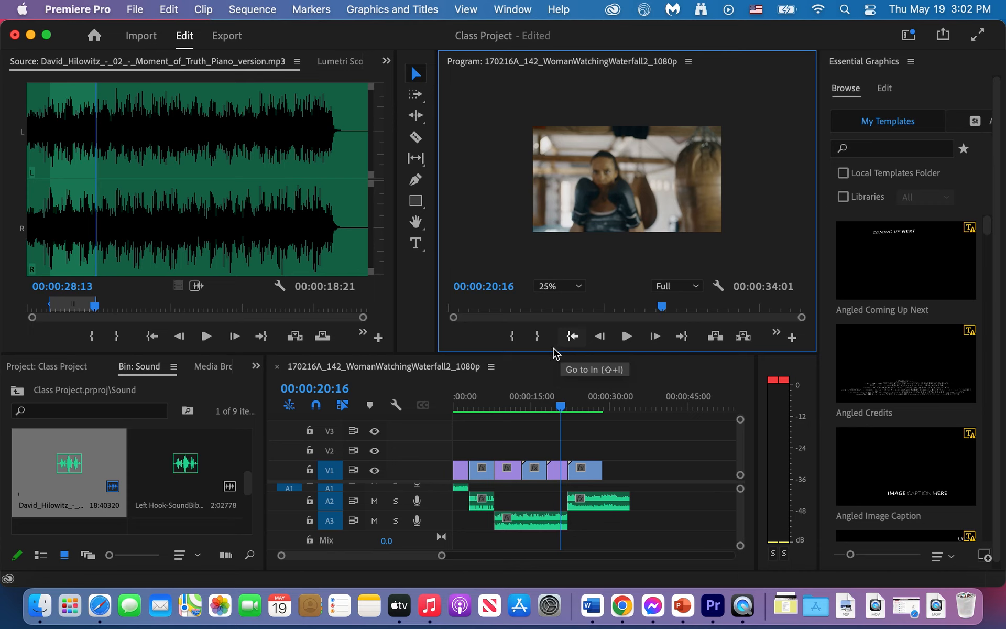
Step: Load and audition the Left Hook and Boxing Punches sound effects from the Sound bin
double_click(184, 475)
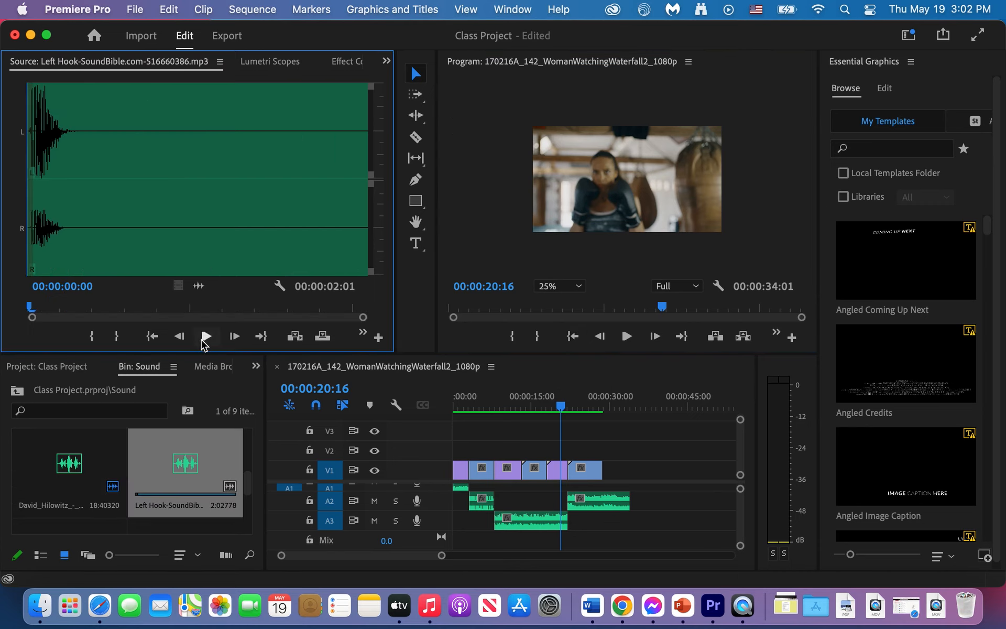
click(206, 336)
click(204, 339)
drag(249, 481, 249, 464)
click(205, 461)
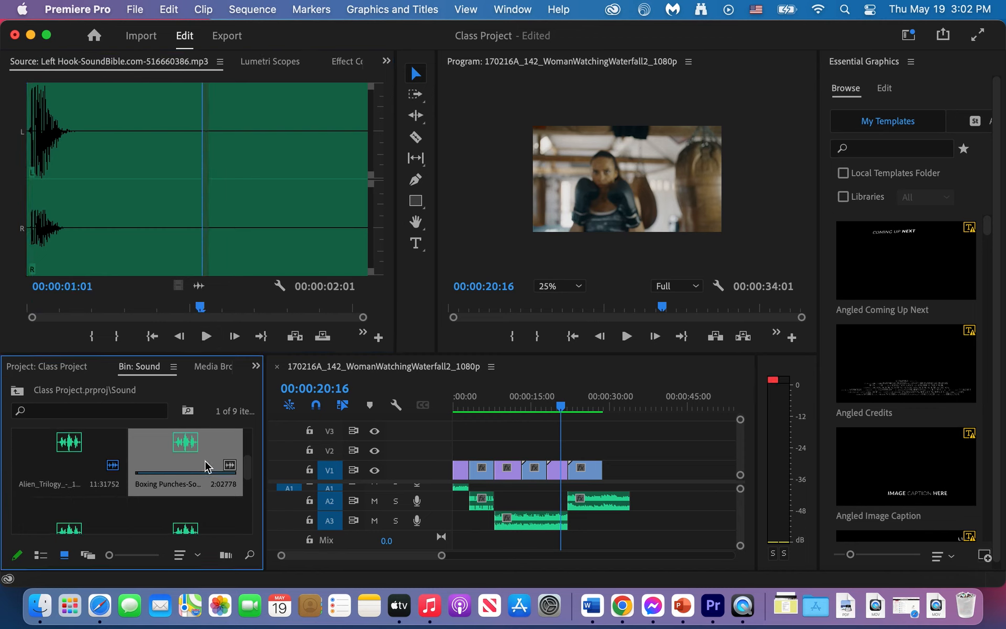
double_click(207, 466)
click(206, 336)
click(206, 335)
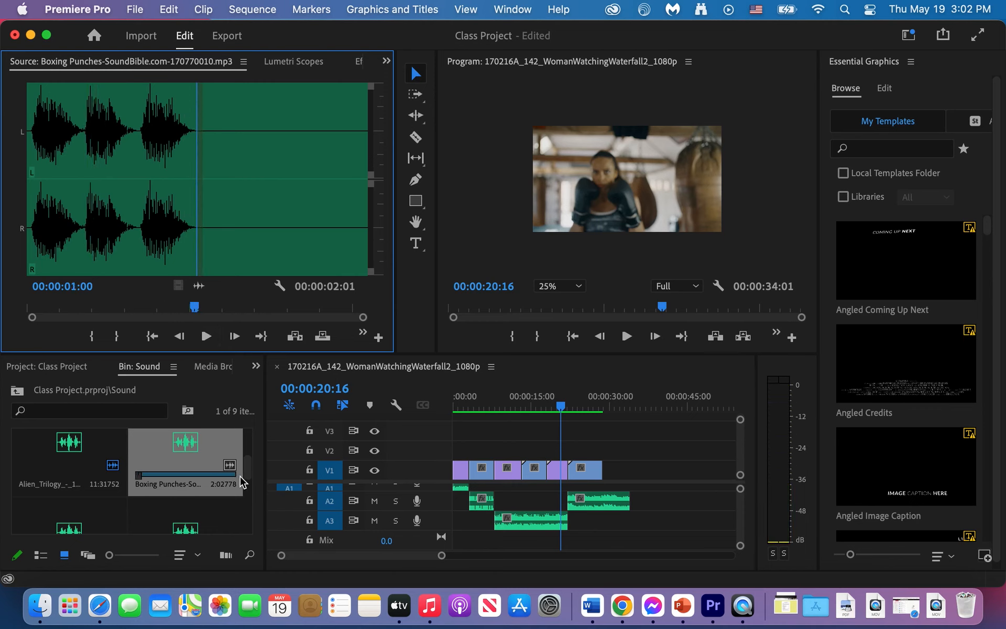
Step: Load and audition the Right Hook sound effect, and mark its Out point at 00:00:00:08 just after the punch
drag(252, 469, 251, 508)
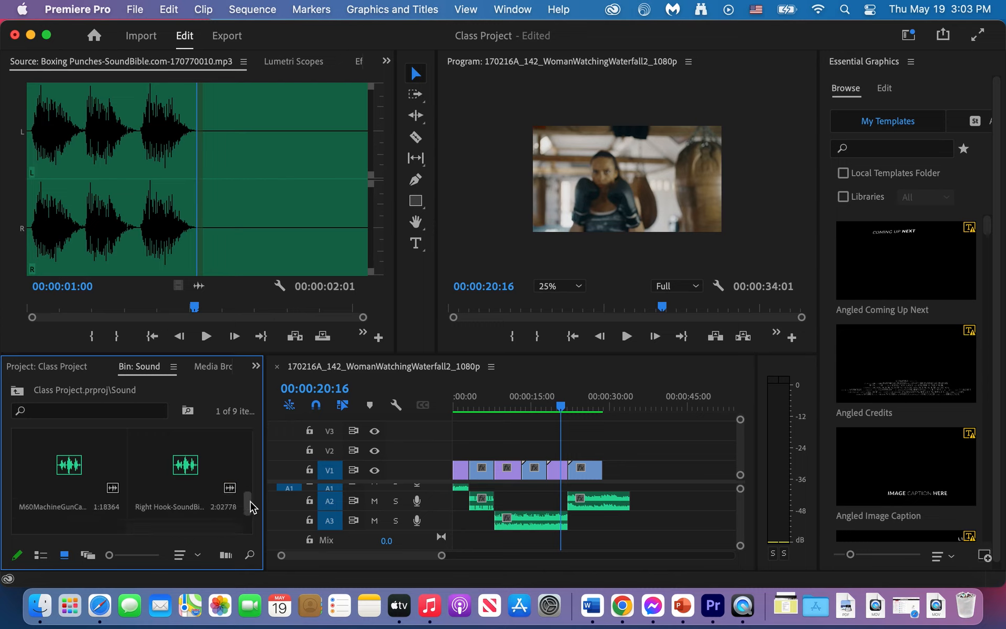
double_click(191, 475)
click(204, 337)
click(206, 336)
drag(156, 306, 2, 307)
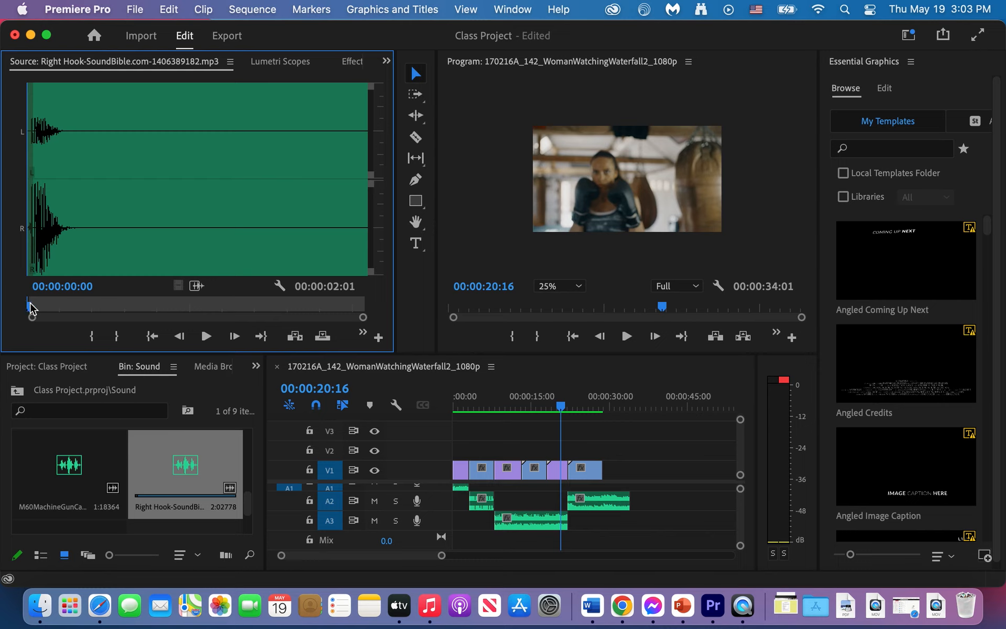
drag(30, 305, 84, 309)
click(116, 336)
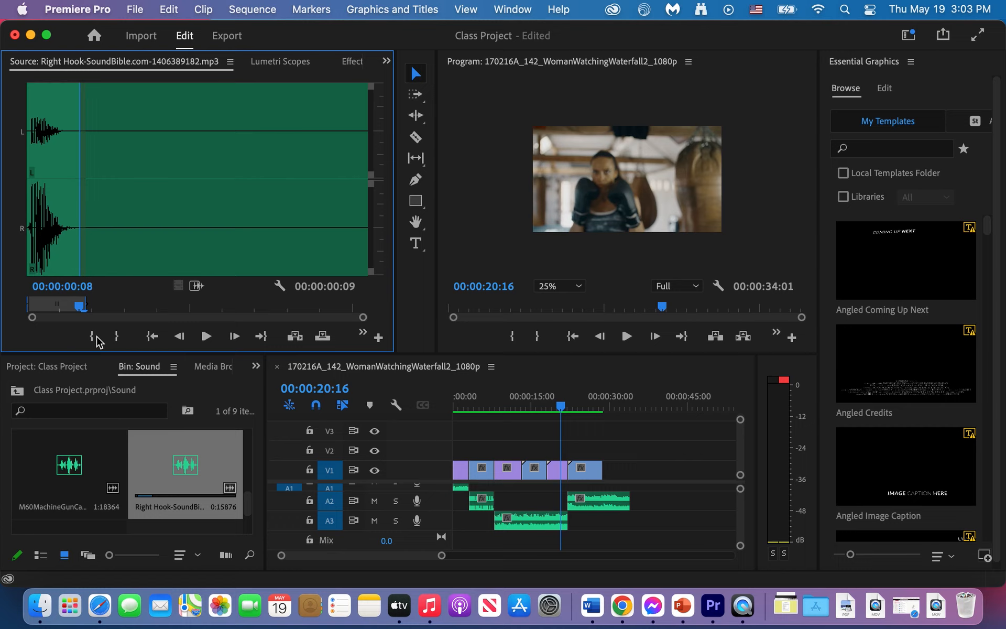
Step: Add the marked Right Hook audio to A2 beneath the boxing clip and align its start with the punch at 00:00:20:12
drag(196, 285, 555, 498)
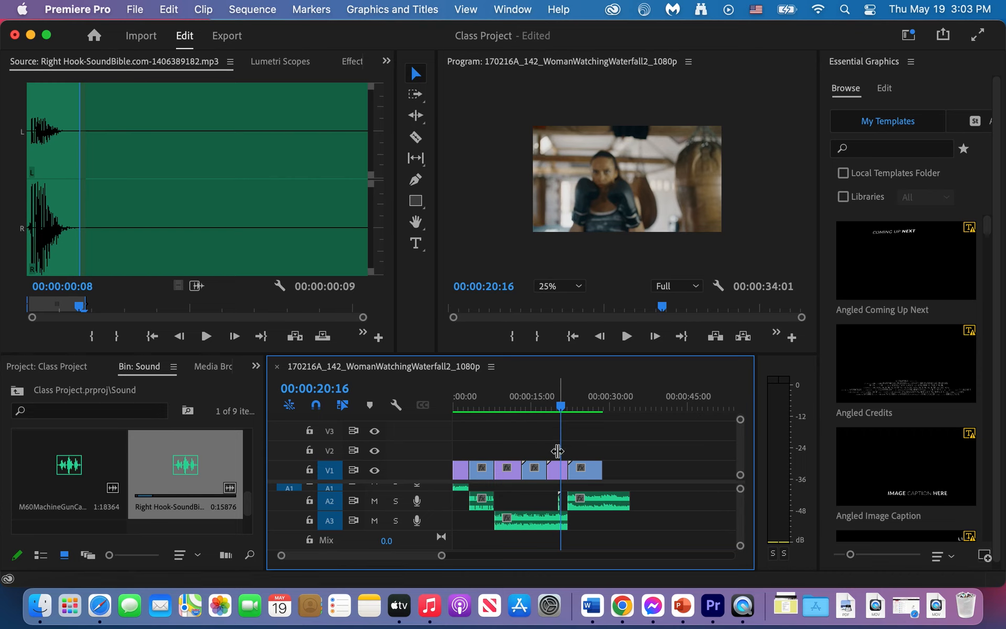
scroll(557, 451, up, 5)
scroll(557, 451, up, 3)
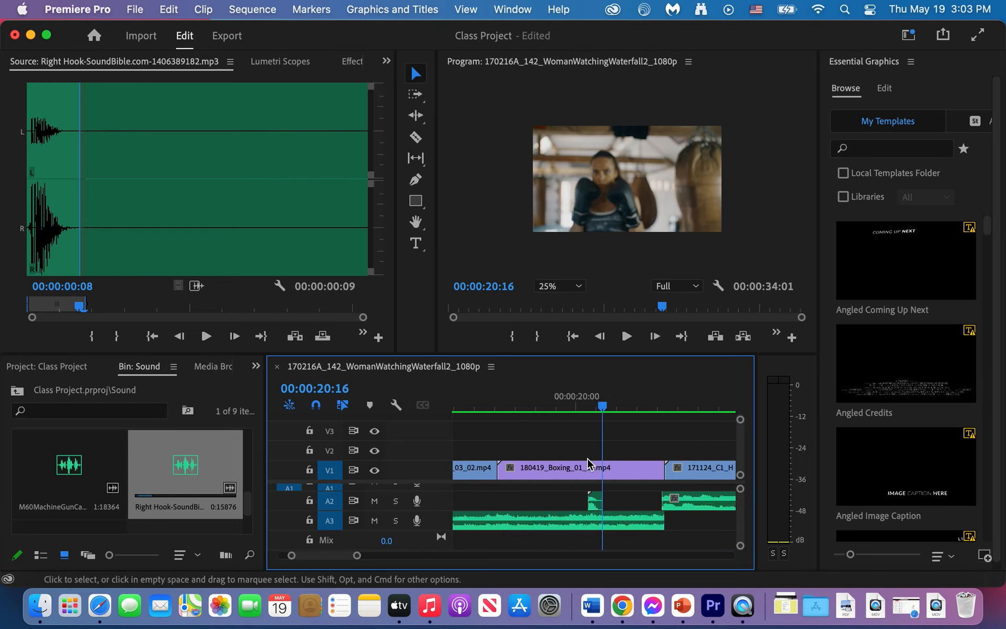
click(589, 410)
drag(589, 410, 597, 411)
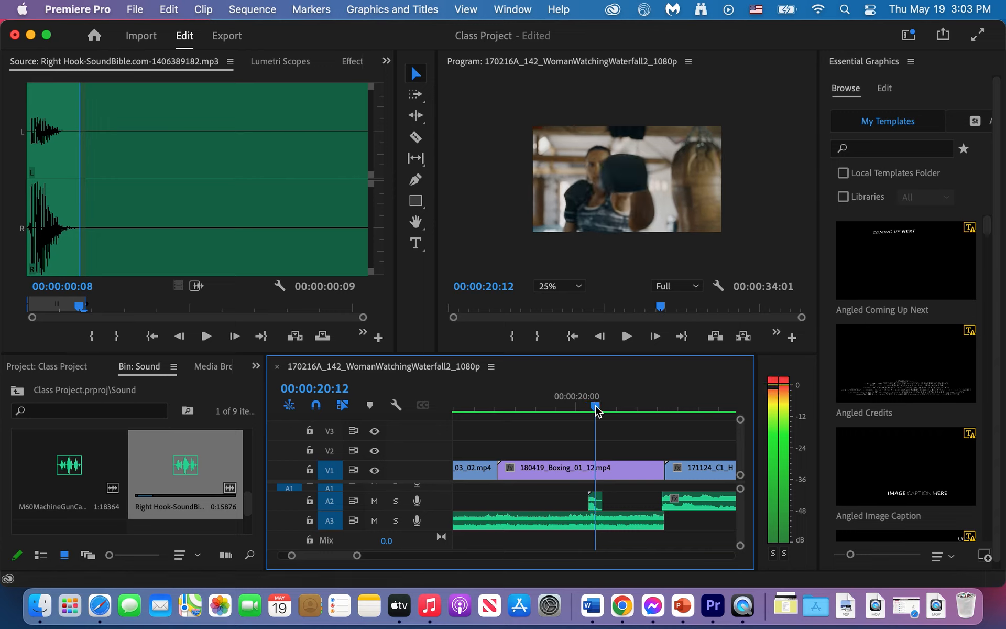
drag(594, 506, 598, 510)
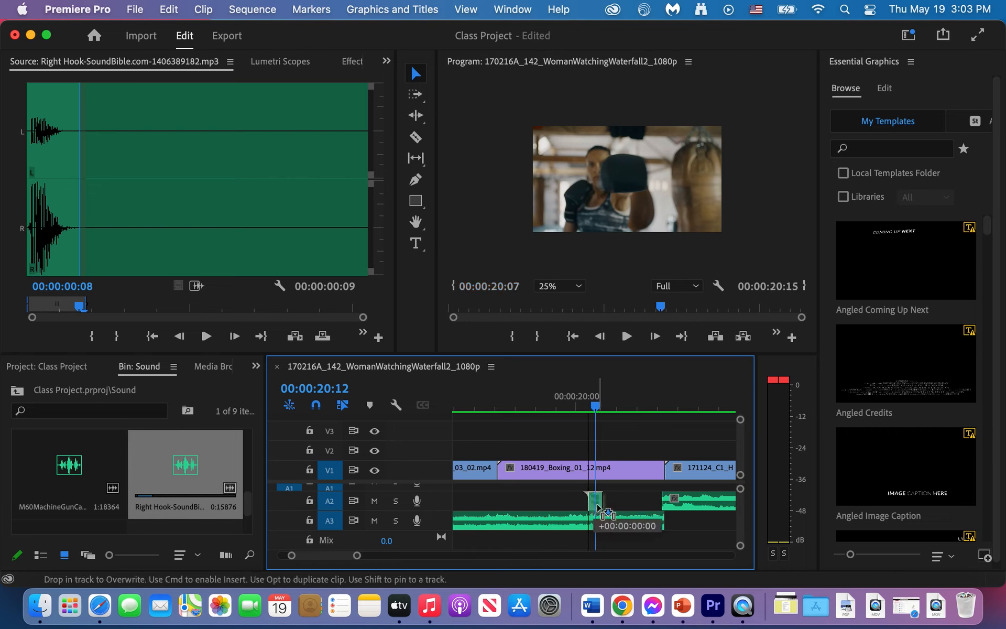
drag(600, 508, 600, 507)
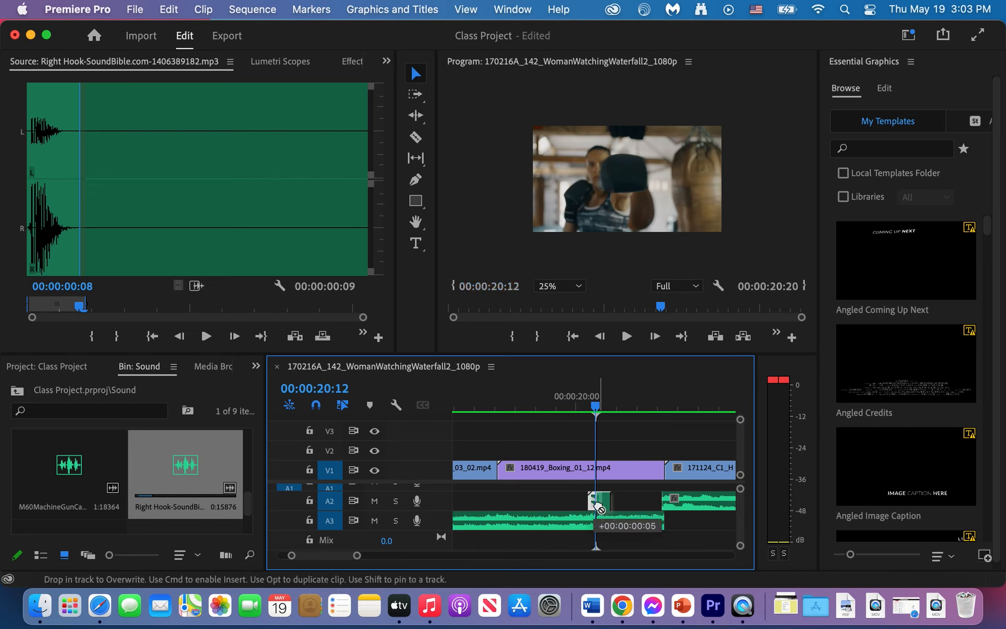
Step: Play the boxing clip from 00:00:20:11 to check the sound's timing, and move the Right Hook audio on A2 to start at 00:00:21:12
click(594, 408)
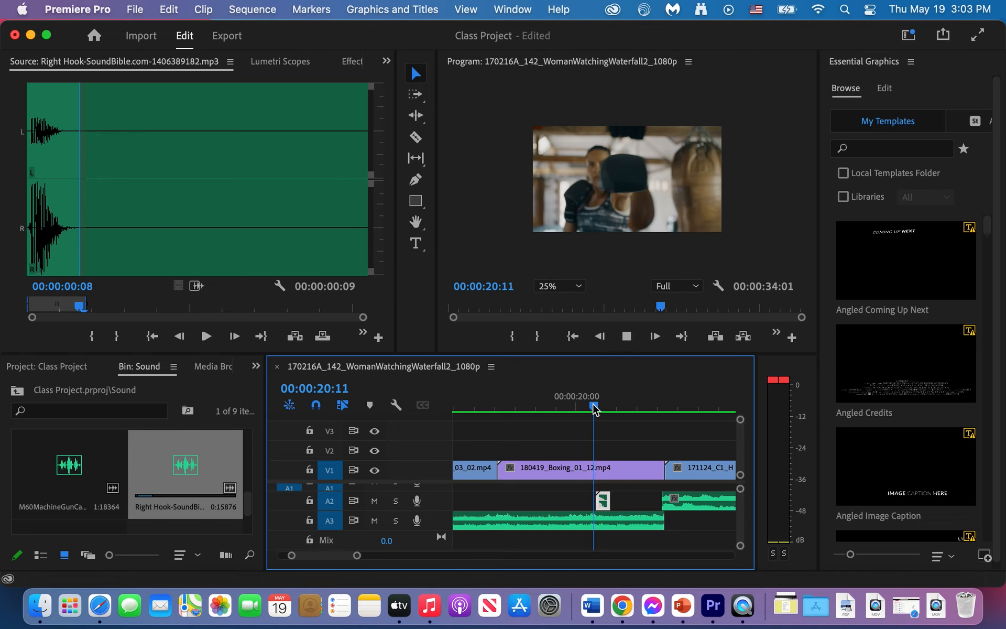
key(space)
key(space)
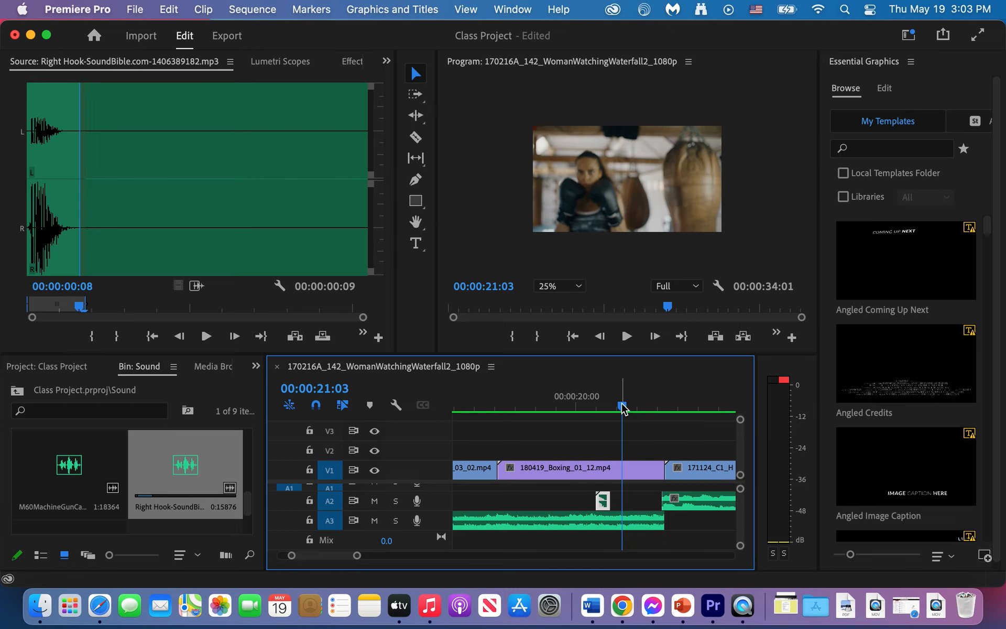
mouse_move(624, 406)
mouse_down()
mouse_move(648, 410)
mouse_move(637, 414)
mouse_up()
drag(605, 503, 646, 505)
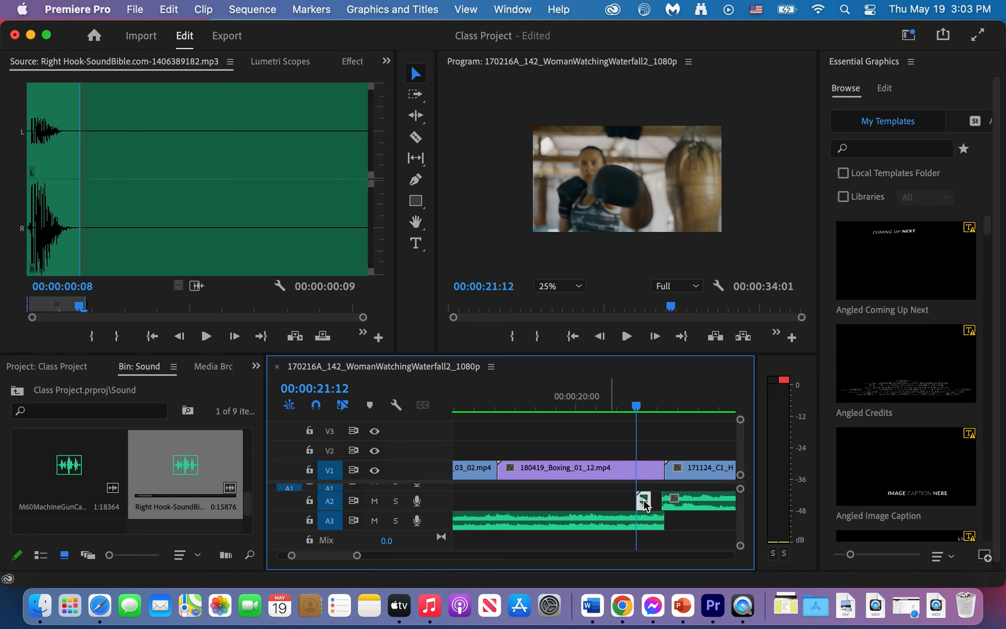
Step: Find the next punch at 00:00:21:20 and add a second Right Hook sound there on A3
click(647, 409)
drag(648, 408, 650, 407)
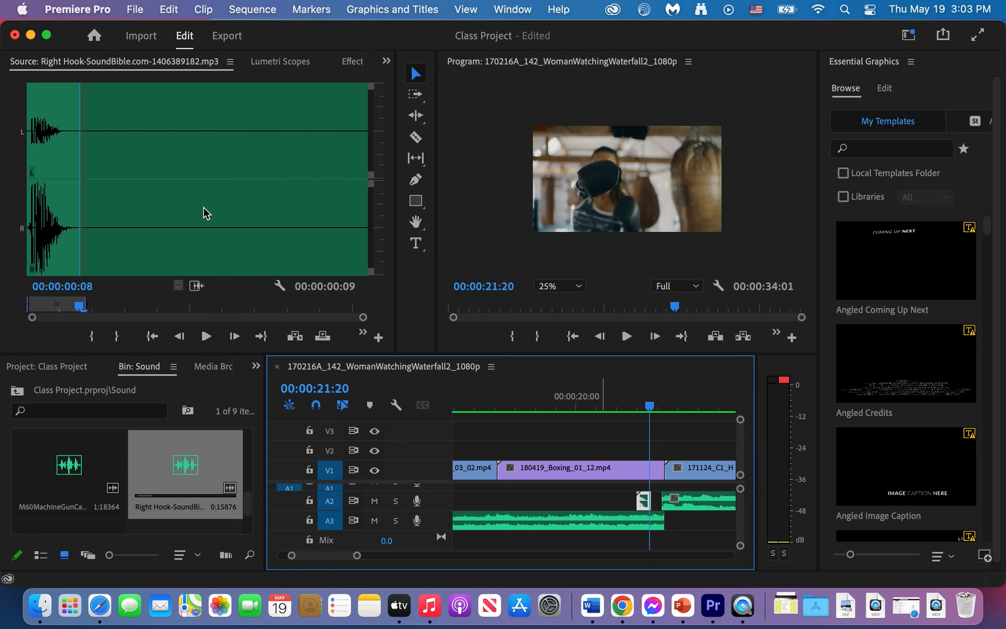
drag(196, 286, 655, 522)
Step: Play the sequence from 00:00:21:01 into the grass clip to check both punch sounds, and stop playback
drag(643, 408, 620, 413)
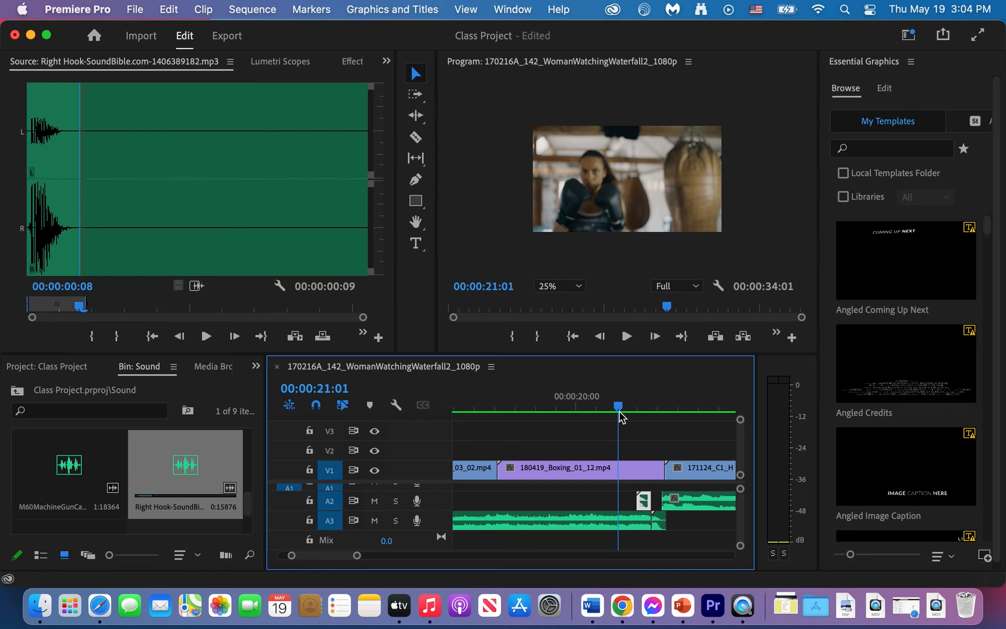
key(space)
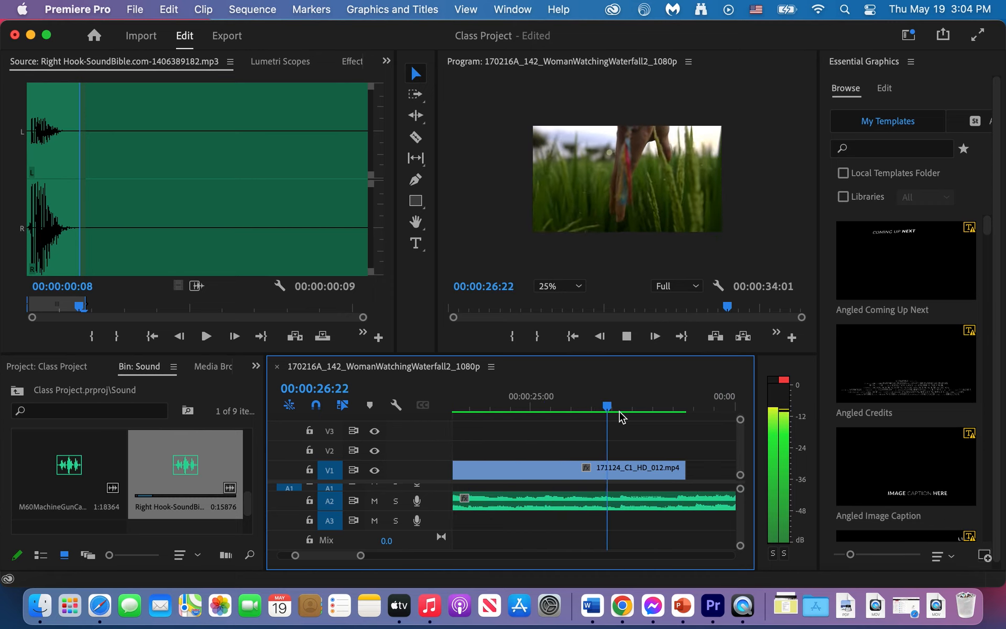
key(space)
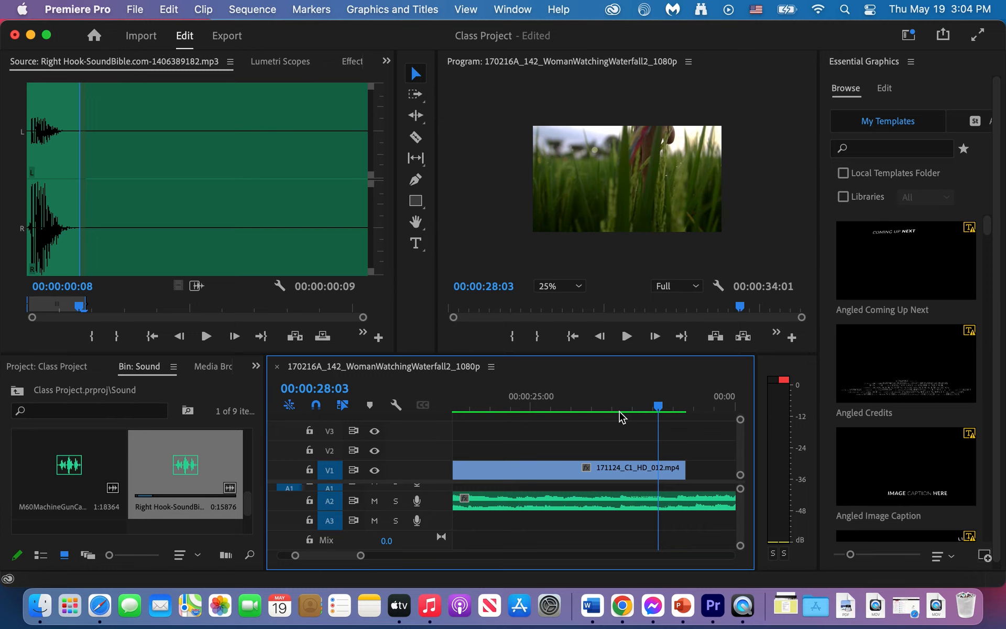